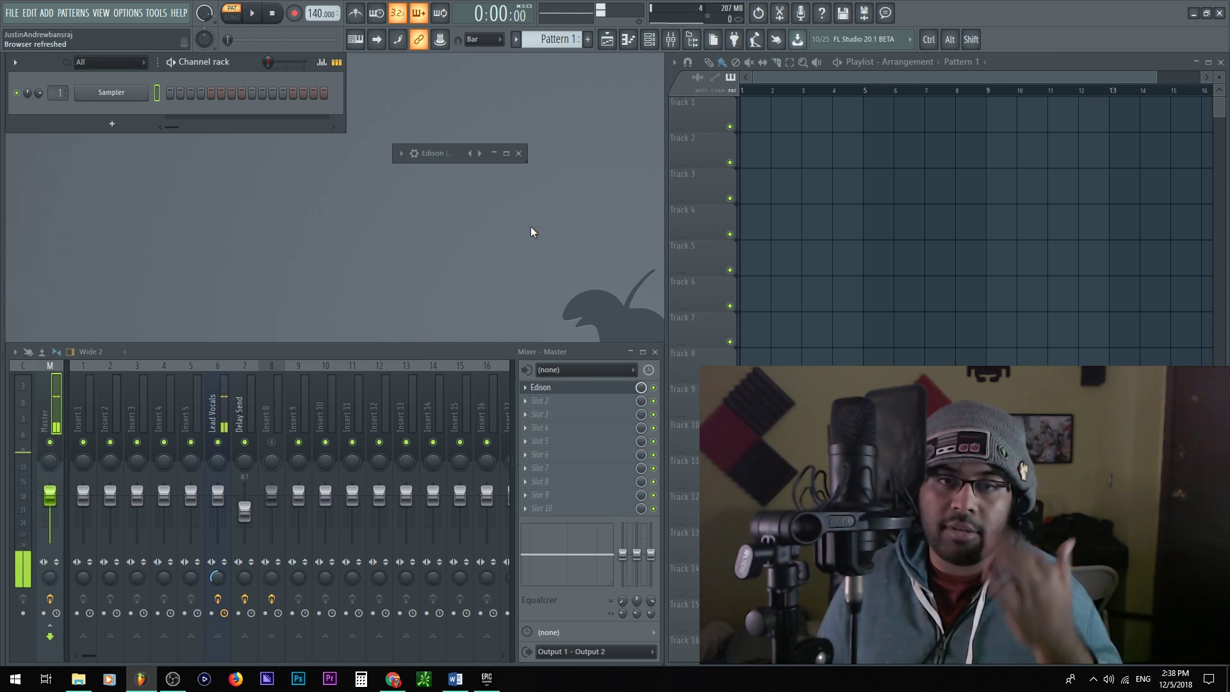
Step: Select the Lead Vocals mixer track, open its Q10 Stereo equalizer and hide the plugin's detailed wrapper settings
left_click(218, 413)
left_click(546, 387)
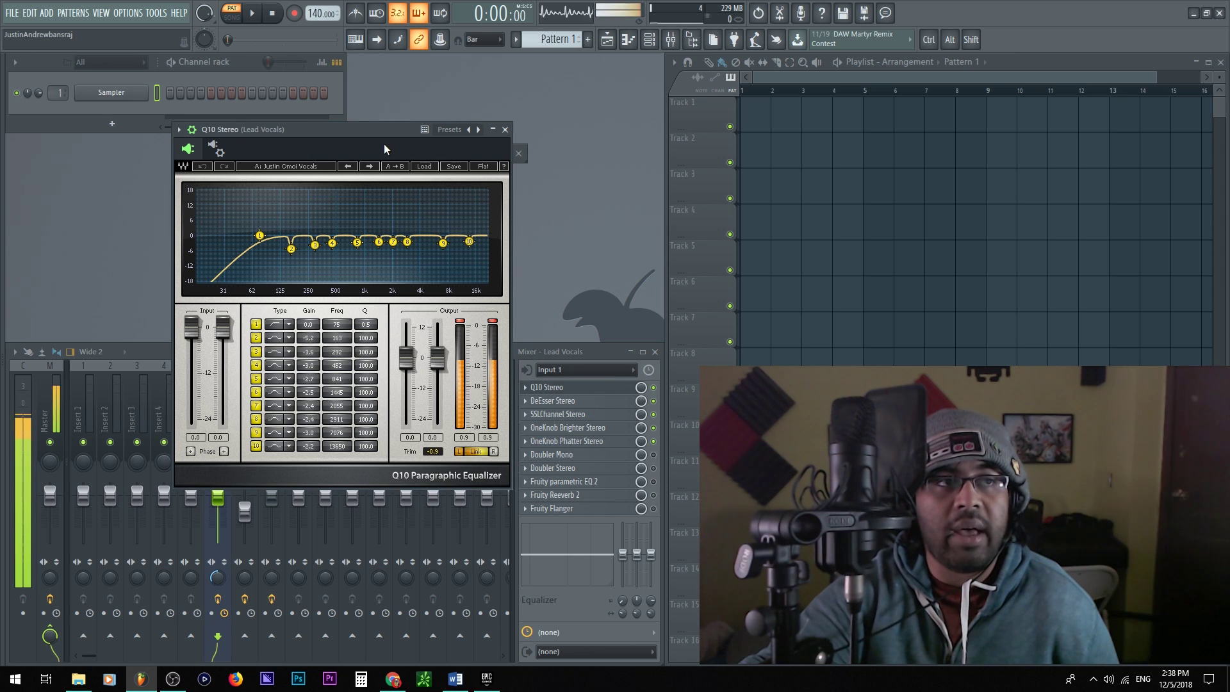
left_click(192, 129)
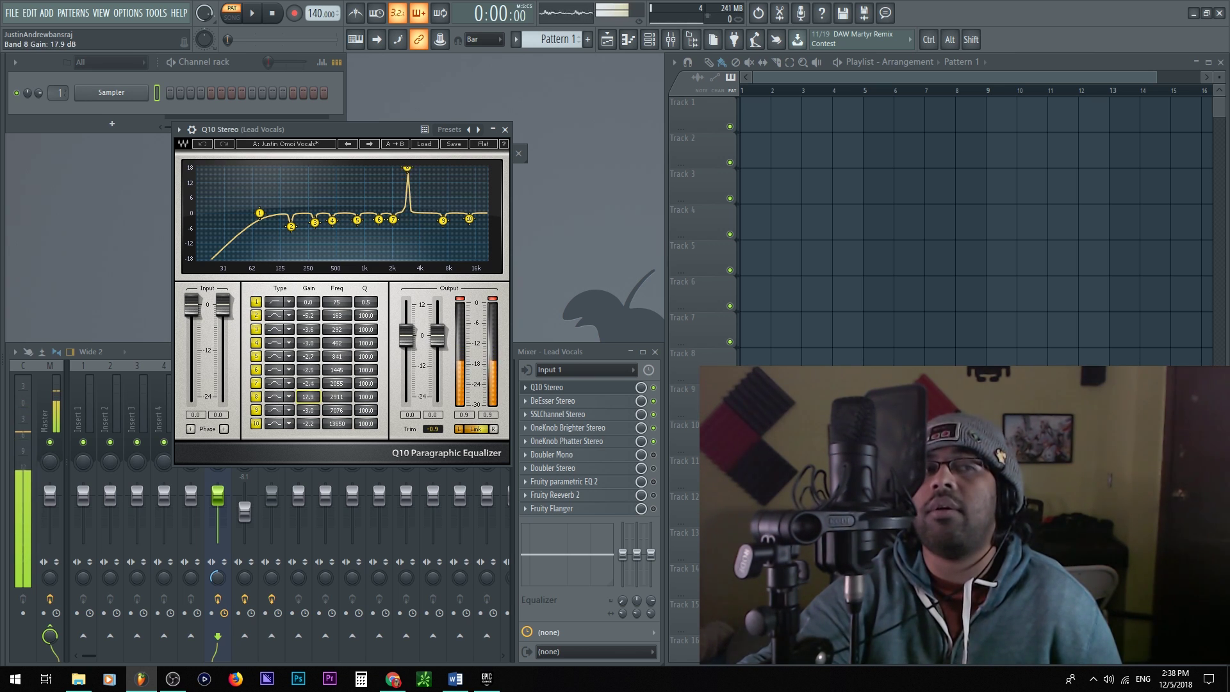
Step: Undo the Q10 band 8 gain boost and try raising the band 6 gain to 18.0 dB
left_click(203, 145)
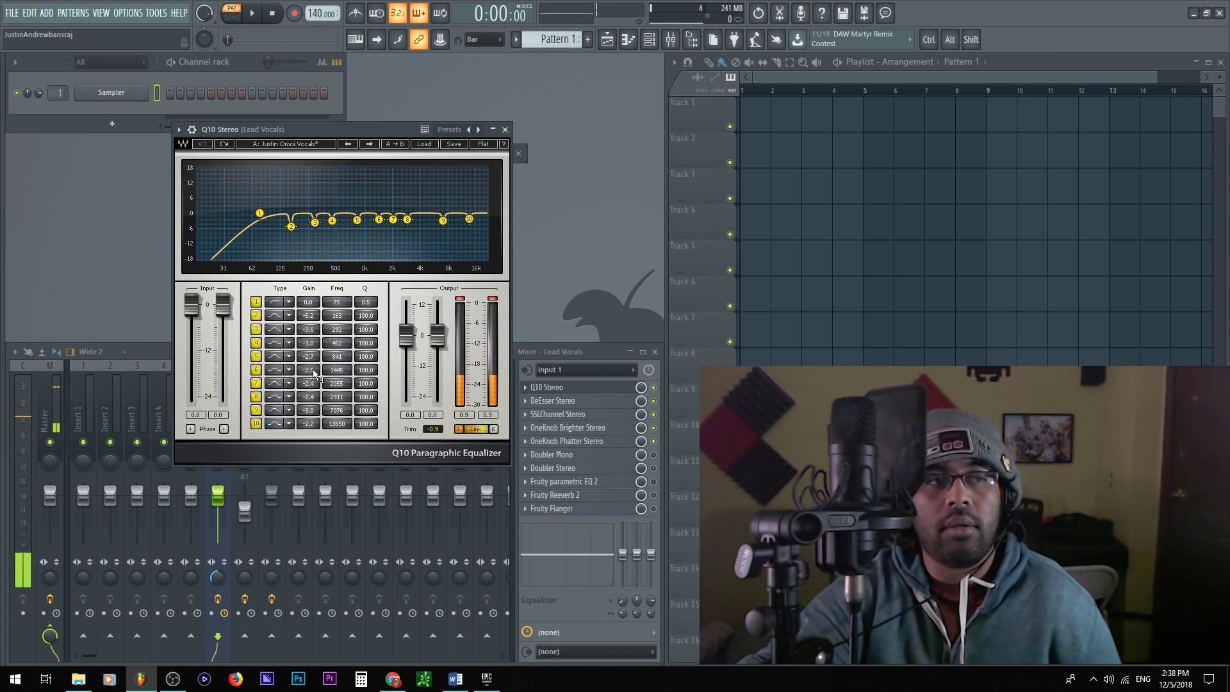
left_click_drag(311, 371, 318, 363)
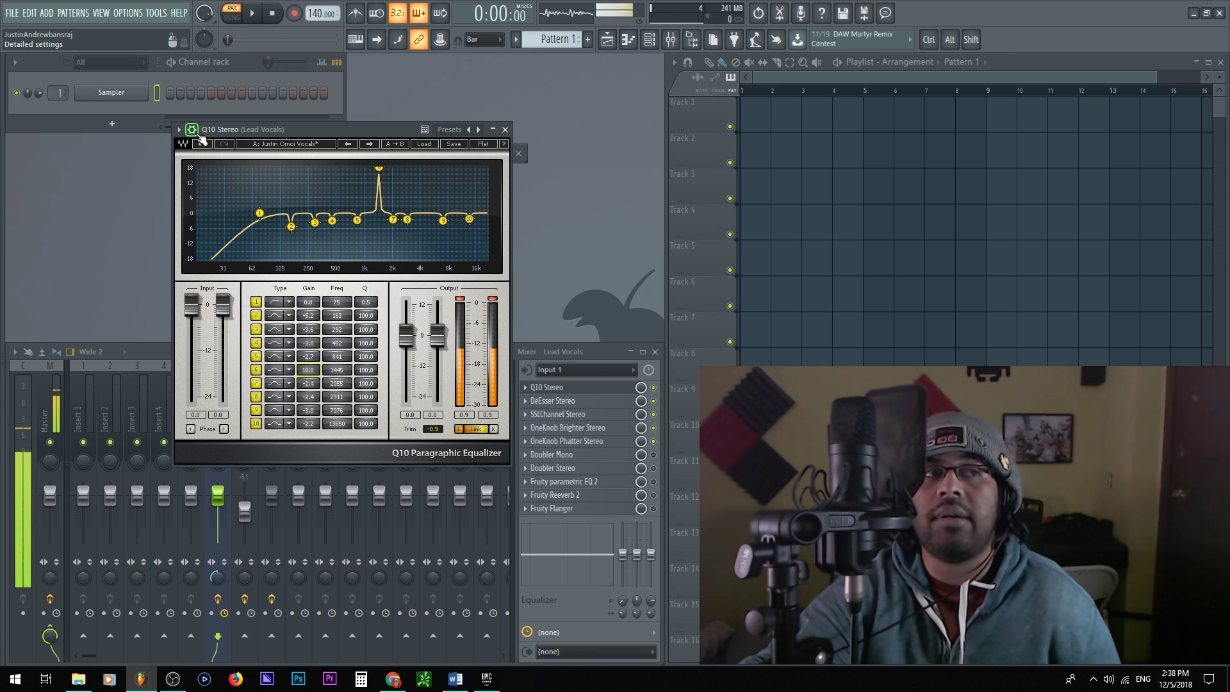
Step: Open DeEsser Stereo on the Lead Vocals track, hide its detailed settings, fine-tune its threshold and close it
left_click(552, 400)
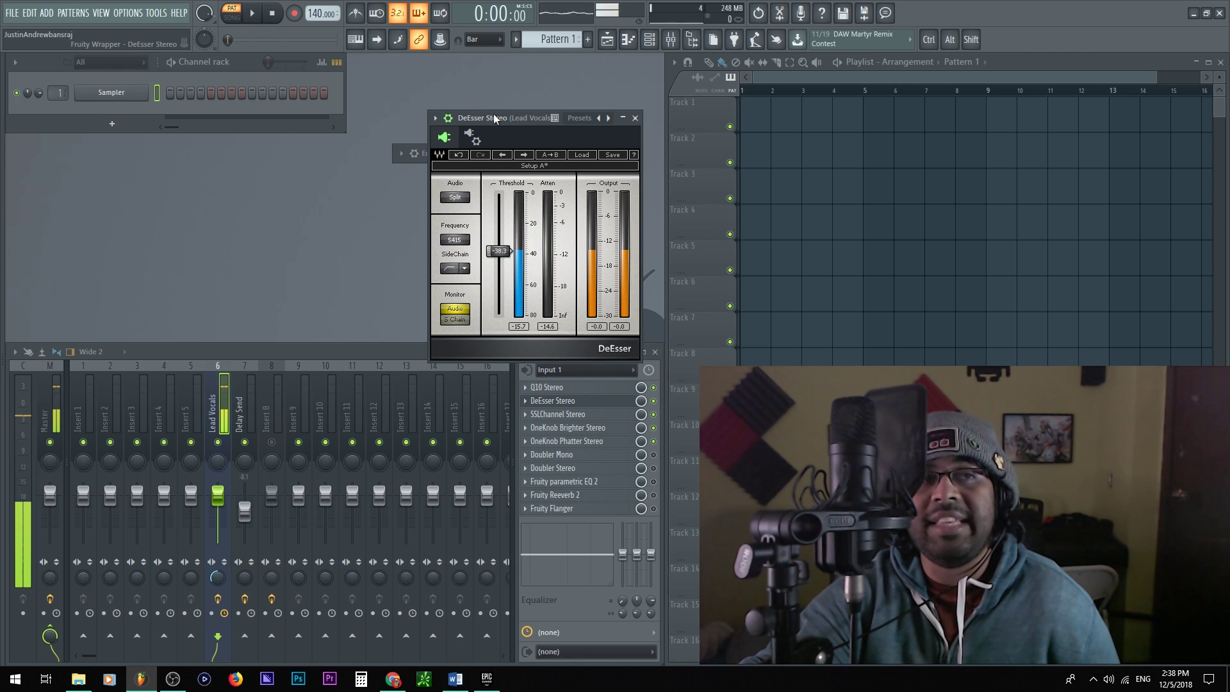
left_click(446, 119)
left_click_drag(486, 116, 436, 118)
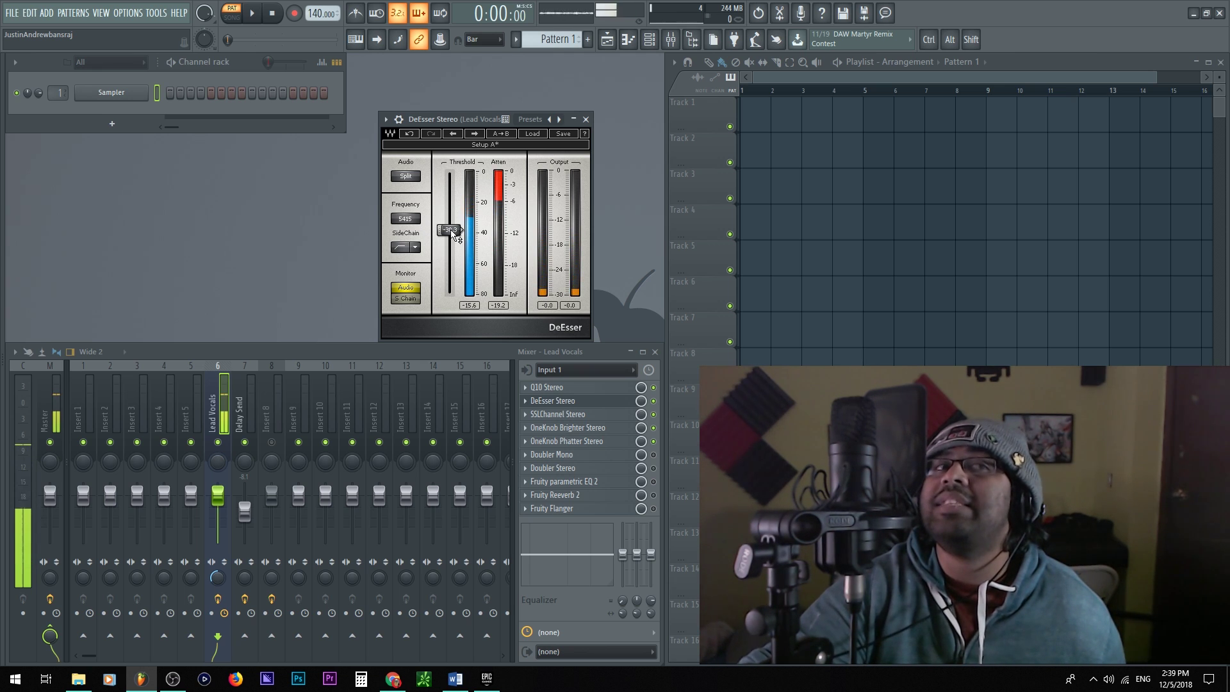
mouse_move(450, 230)
left_mouse_down()
mouse_move(450, 174)
mouse_move(454, 230)
left_mouse_up()
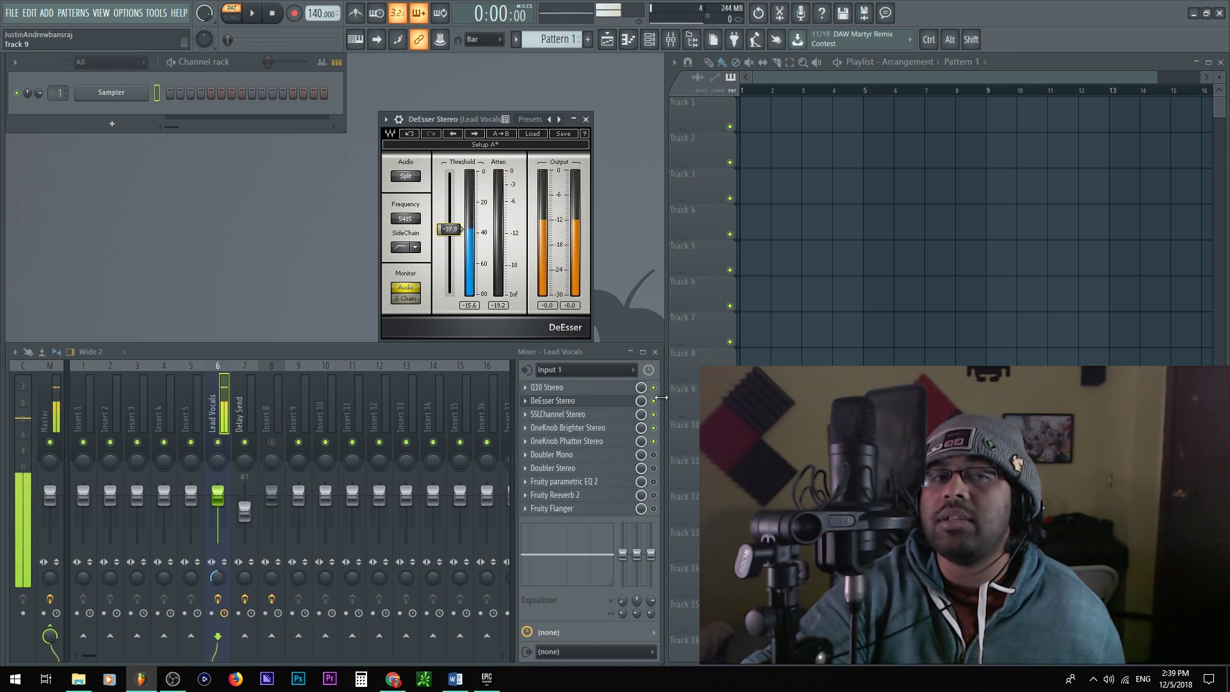
left_click(599, 401)
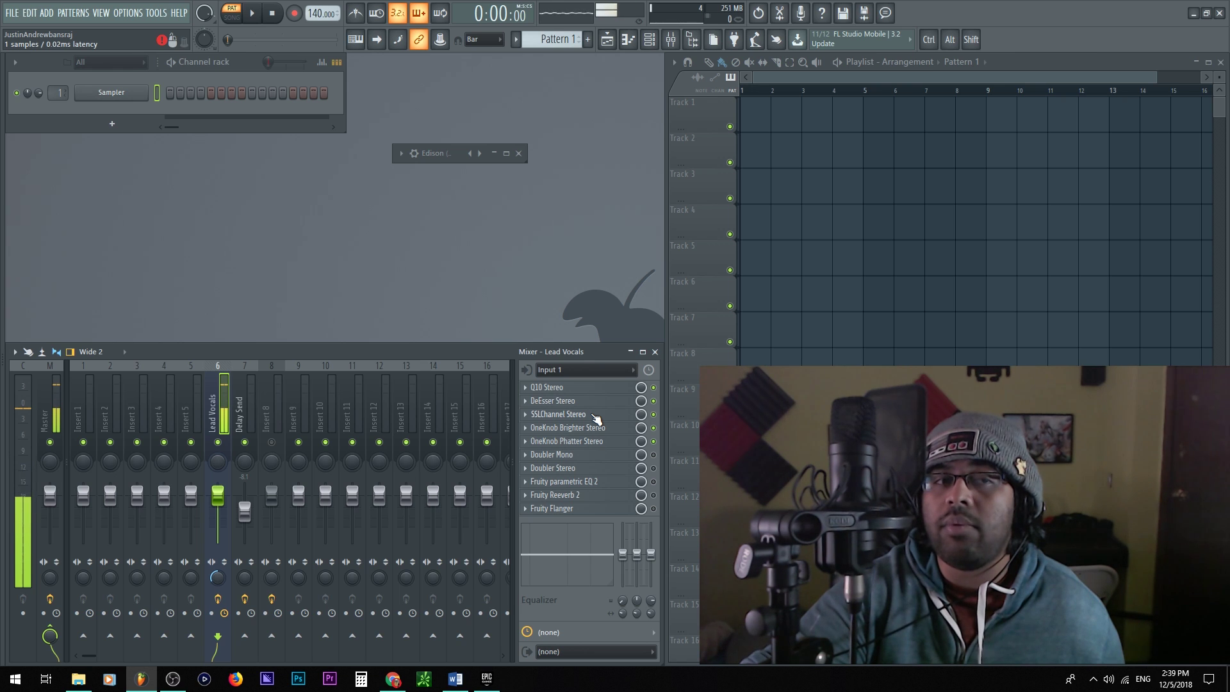
Step: Open SSLChannel Stereo on the Lead Vocals track and place its window higher in the workspace
left_click(596, 415)
left_click_drag(426, 117, 455, 62)
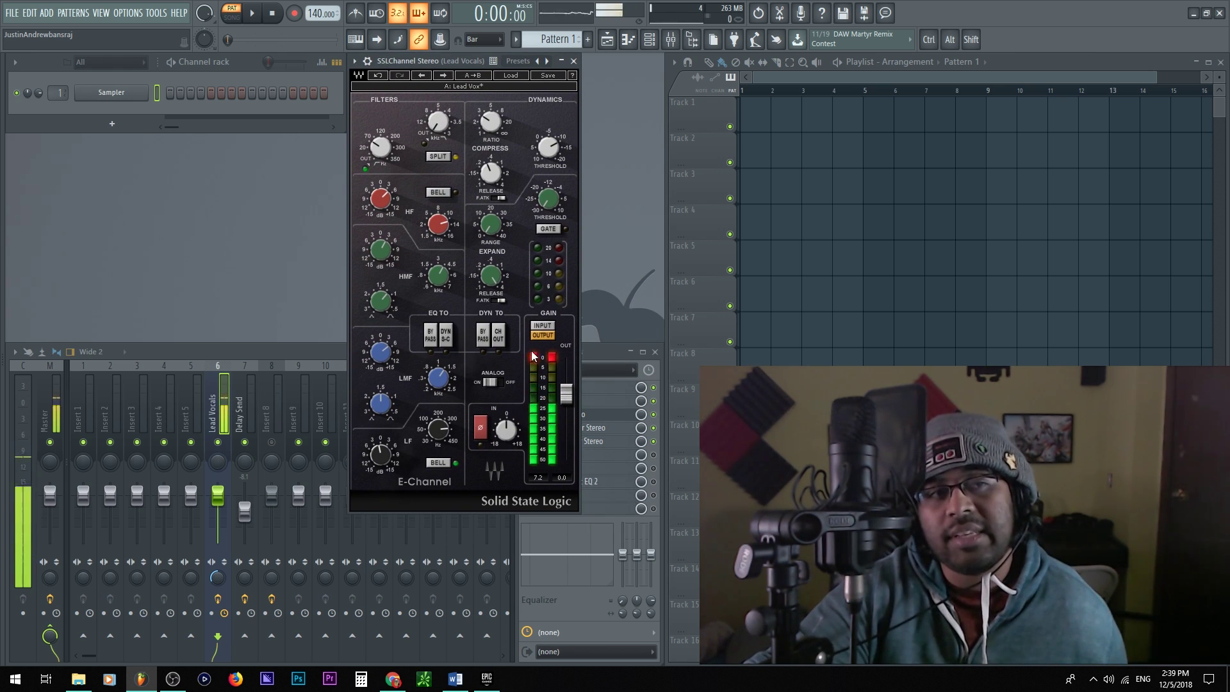
left_click(615, 417)
left_click(615, 418)
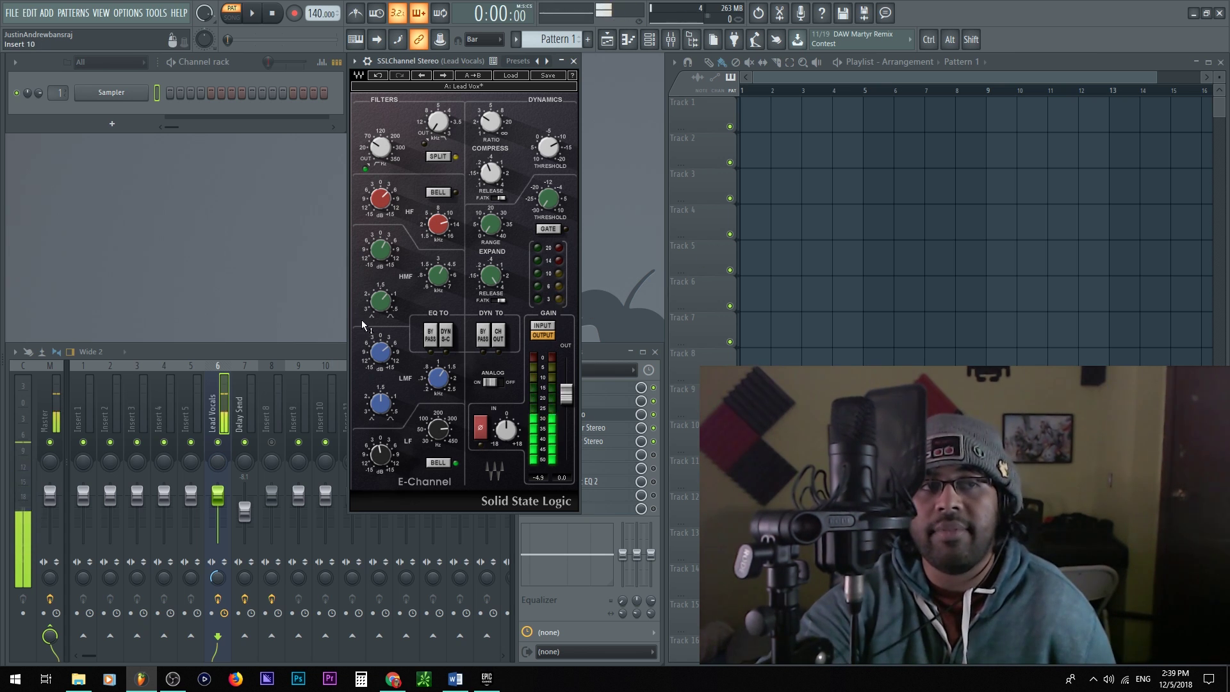
Step: Bypass and re-enable the SSLChannel's EQ and dynamics sections to compare the sound
left_click(438, 341)
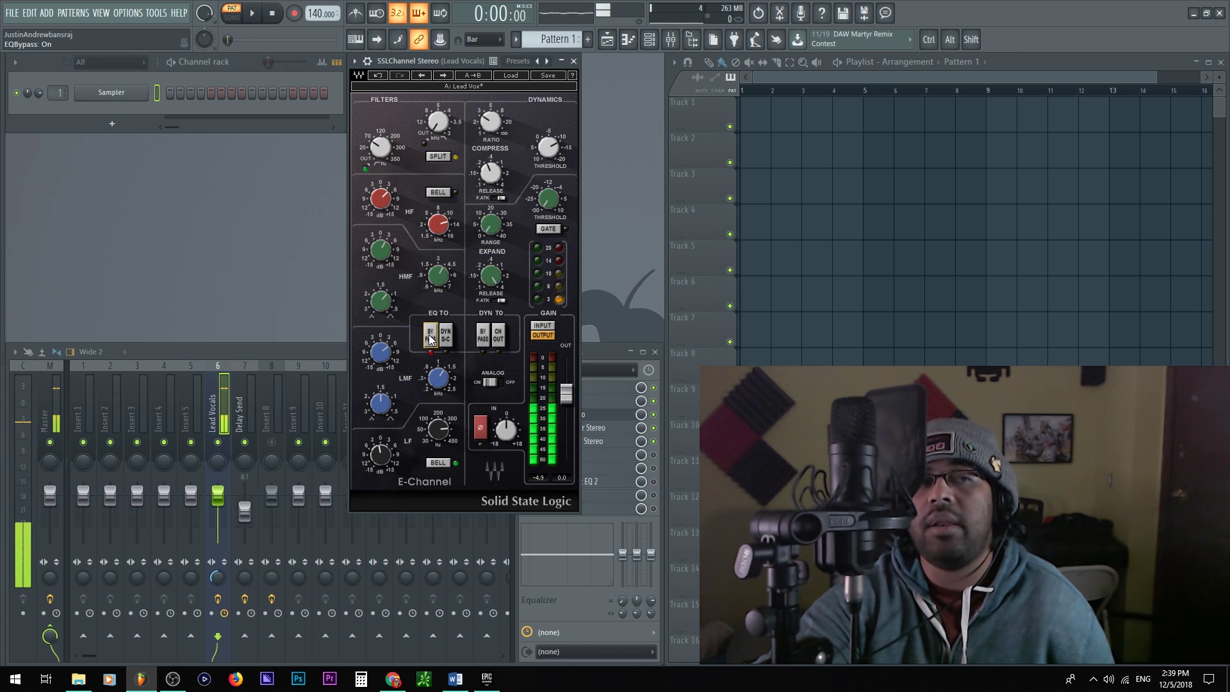
left_click(485, 340)
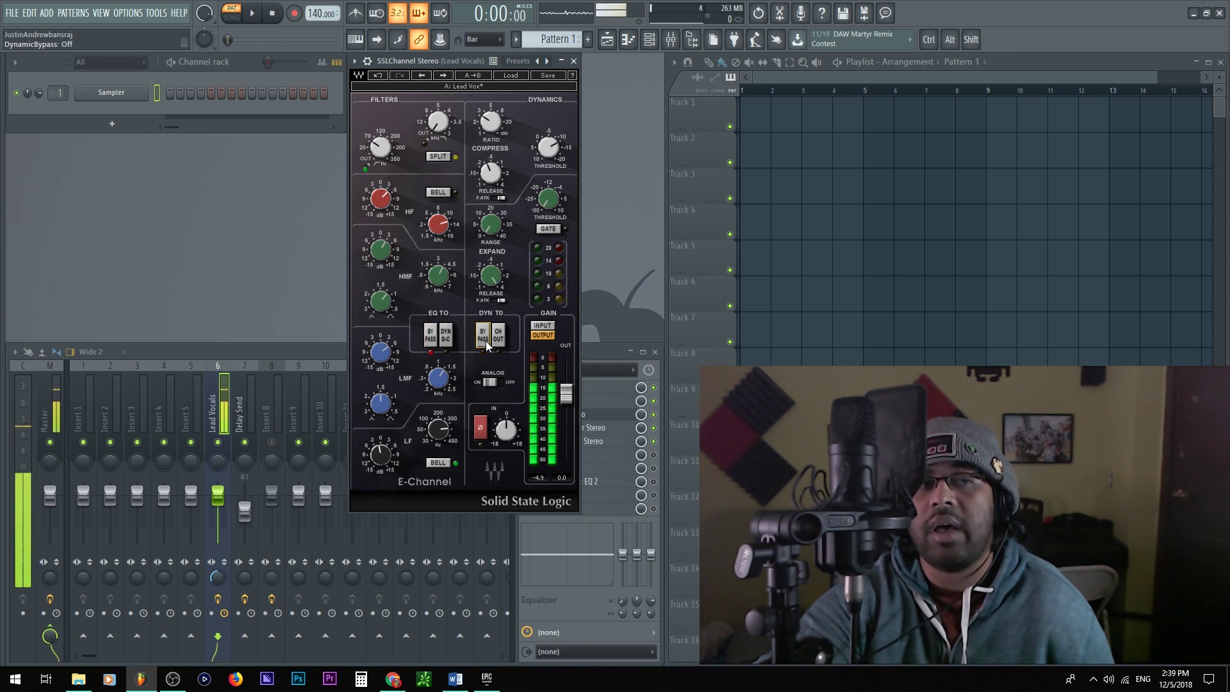
left_click(429, 336)
left_click(482, 336)
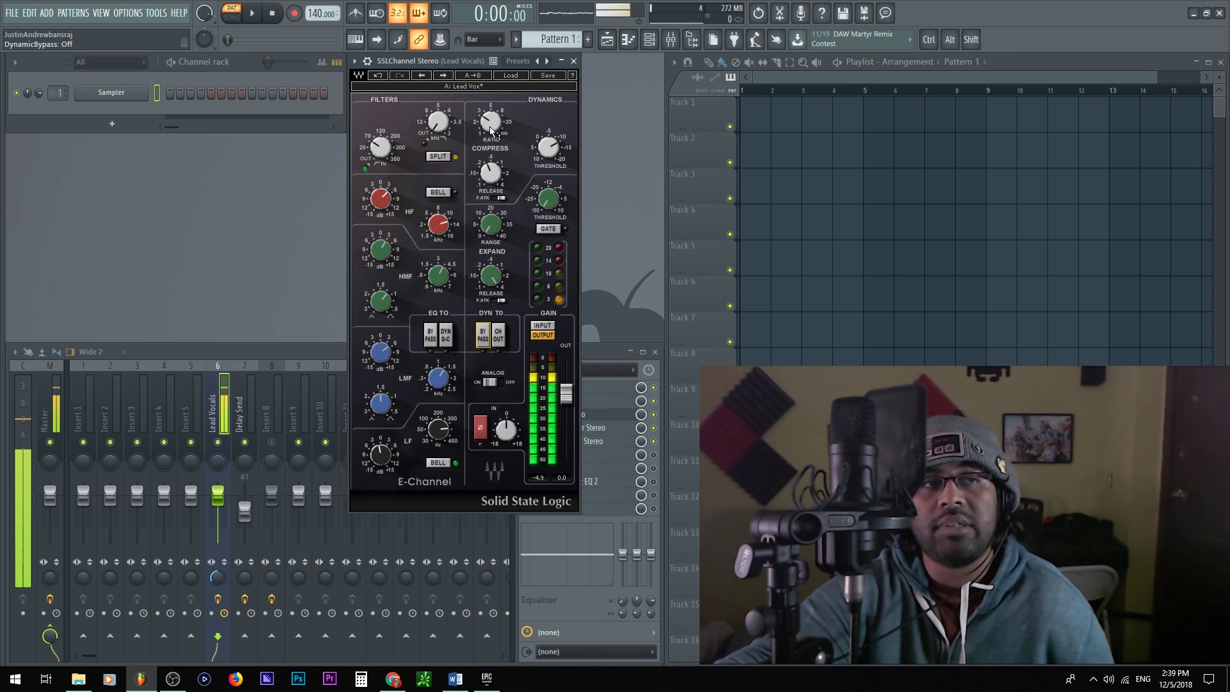
Step: Set the SSLChannel's compressor ratio to 2.5 and adjust the compressor threshold
left_click_drag(489, 125, 490, 137)
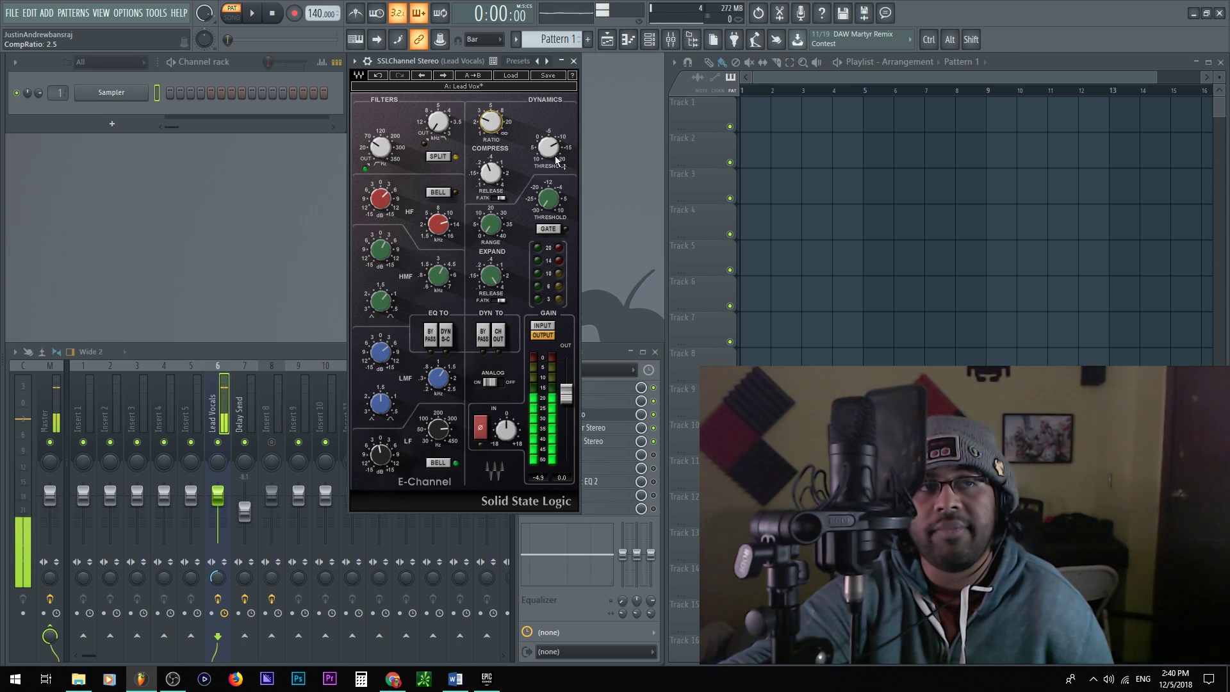
left_click_drag(557, 161, 558, 152)
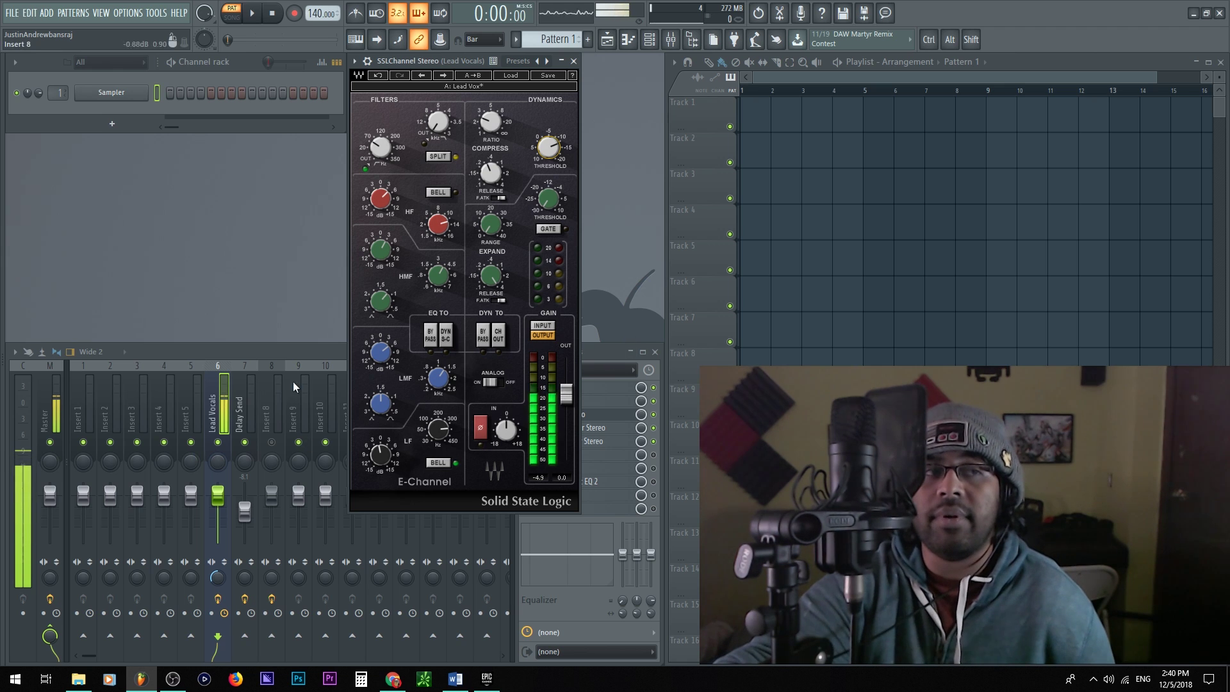
Step: Check the Lead Vocals strip in the mixer, and examine the SSLChannel's HF and LF gain settings
left_click(204, 577)
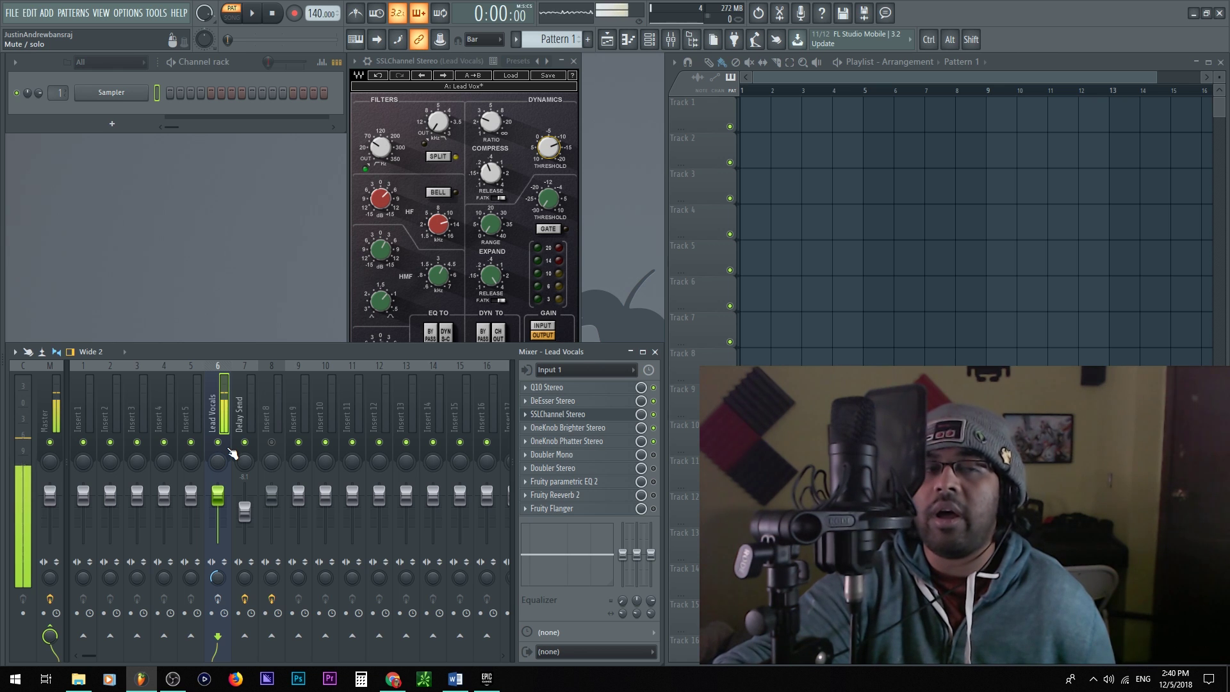
left_click(221, 605)
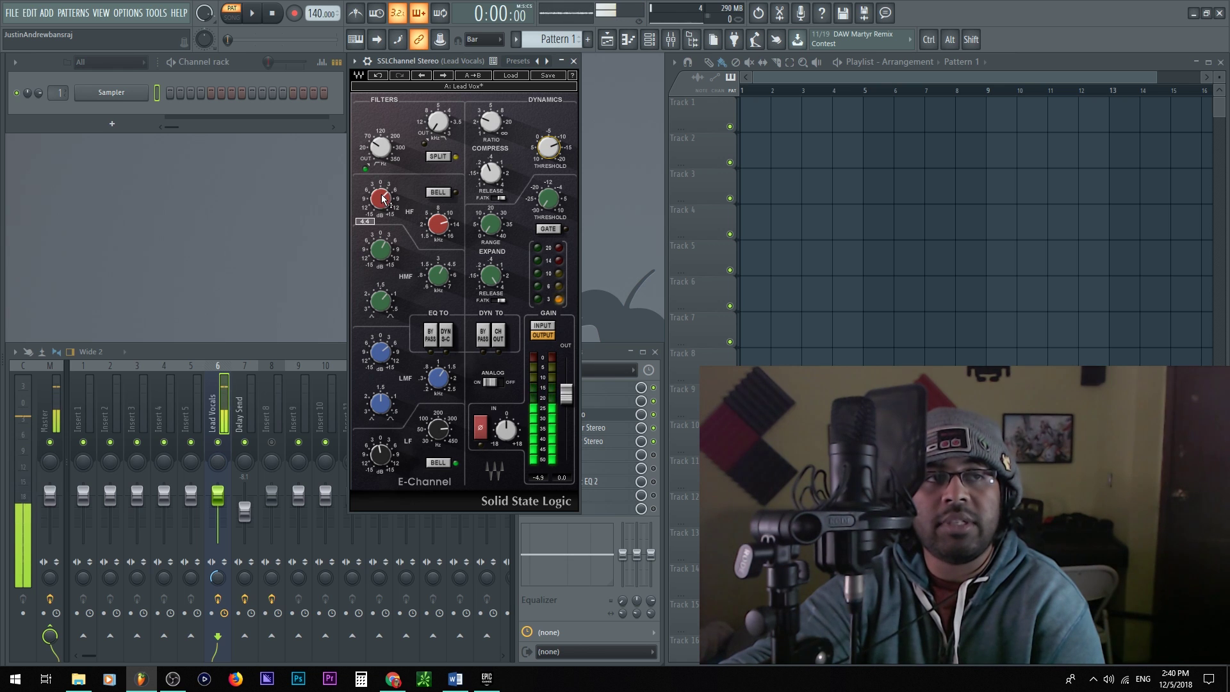
mouse_move(383, 190)
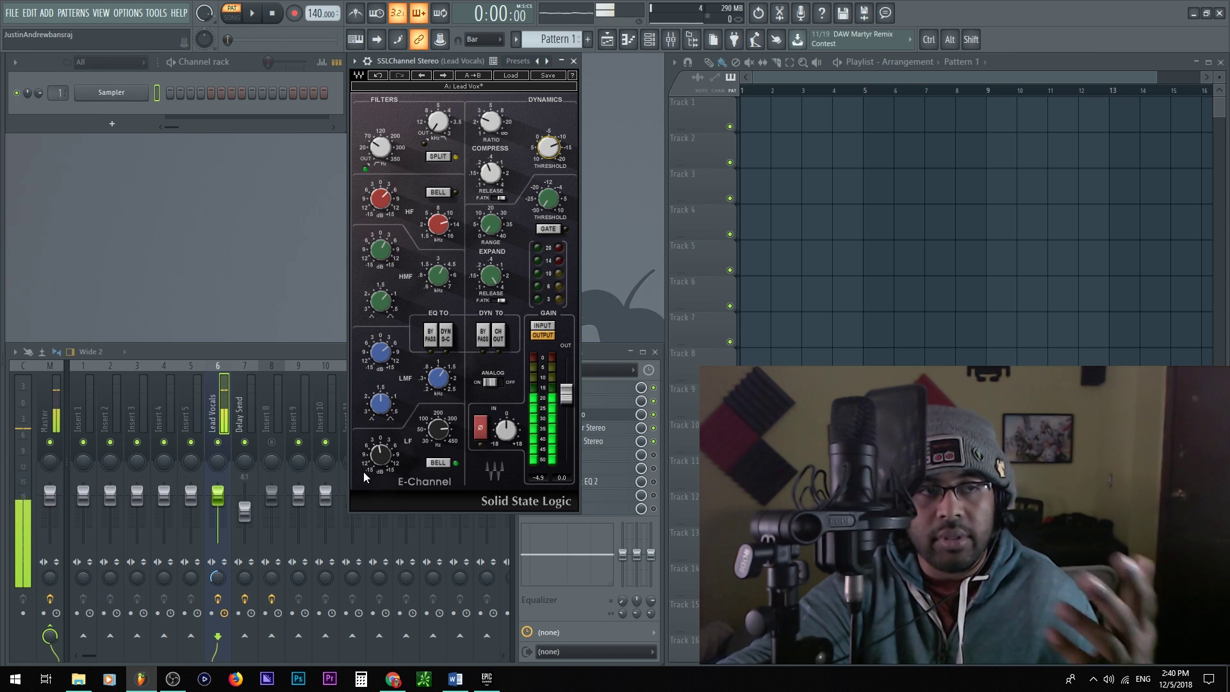
mouse_move(388, 454)
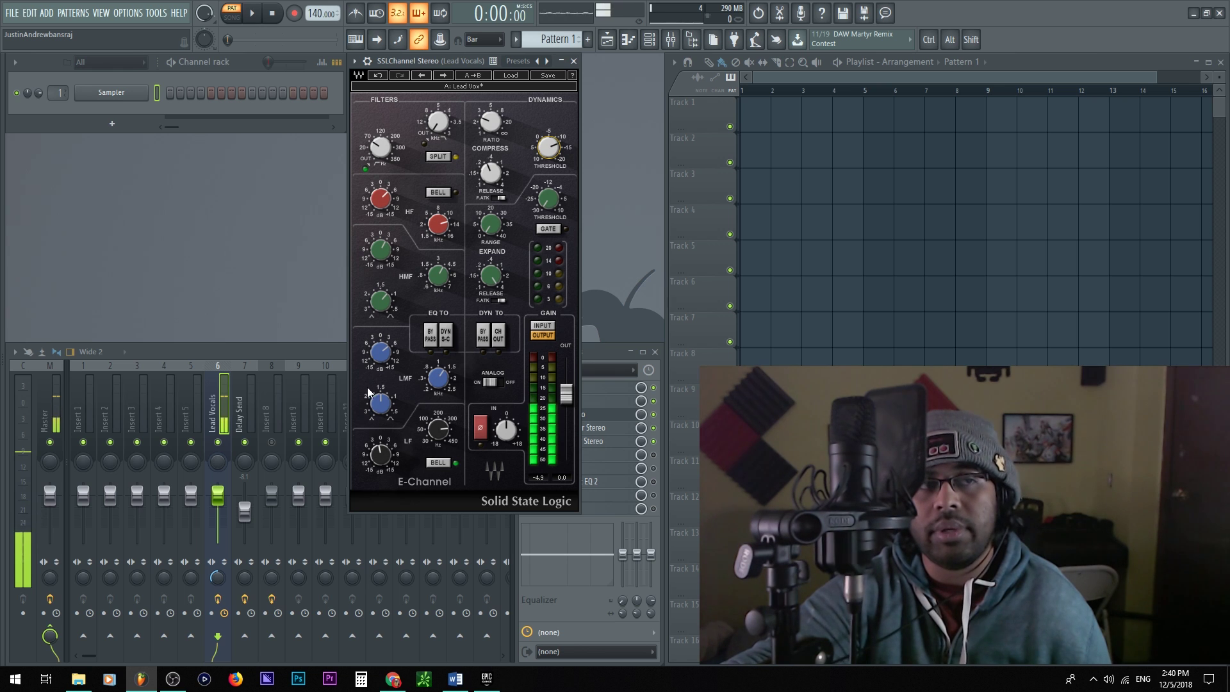
Step: Preview the Doubler Stereo and Doubler Mono settings on the Lead Vocals track and close both plugins
left_click(580, 469)
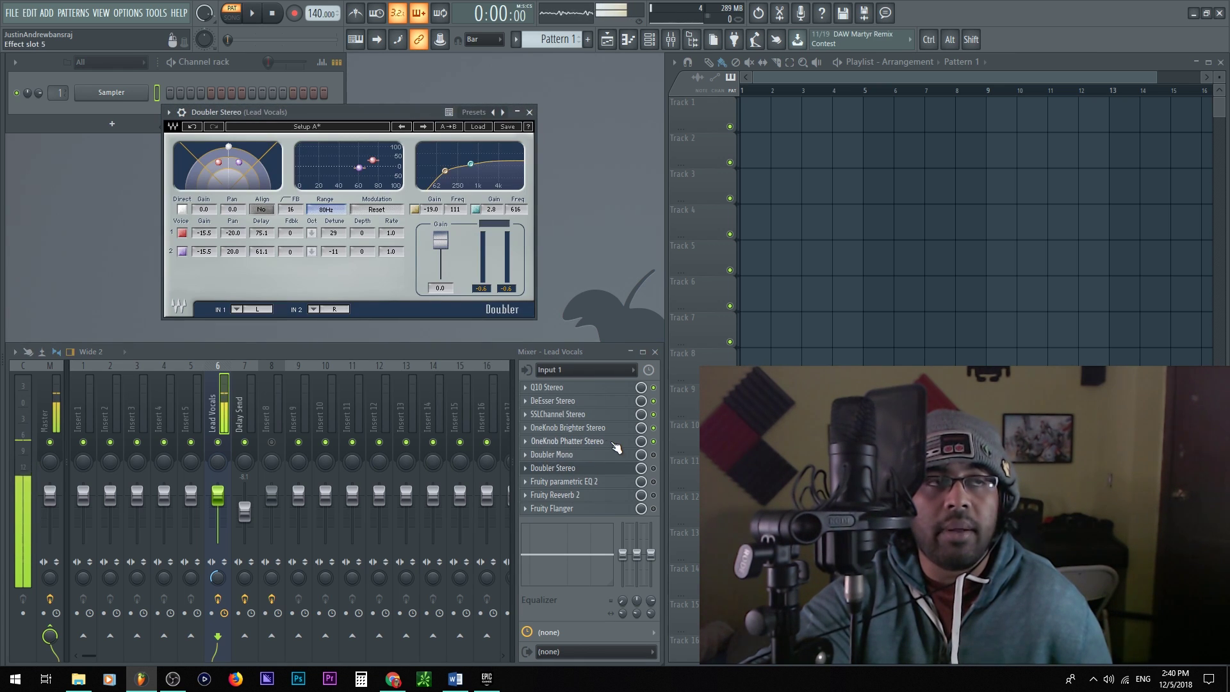
left_click(598, 470)
left_click(601, 470)
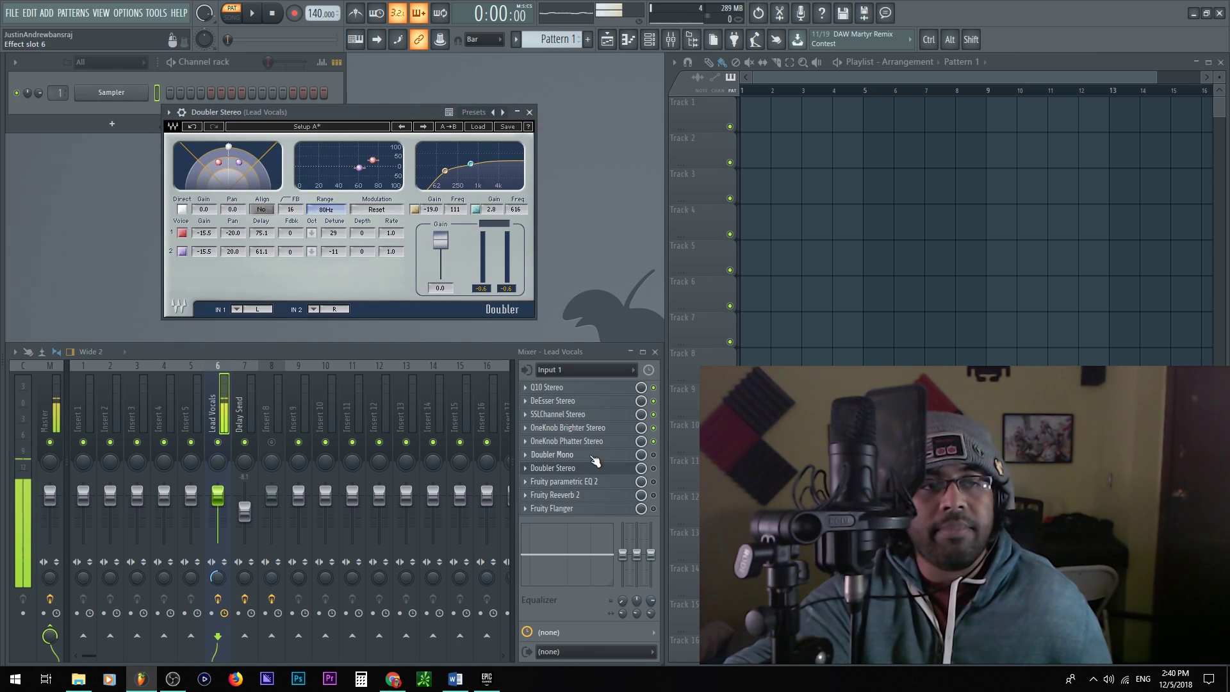
left_click(605, 470)
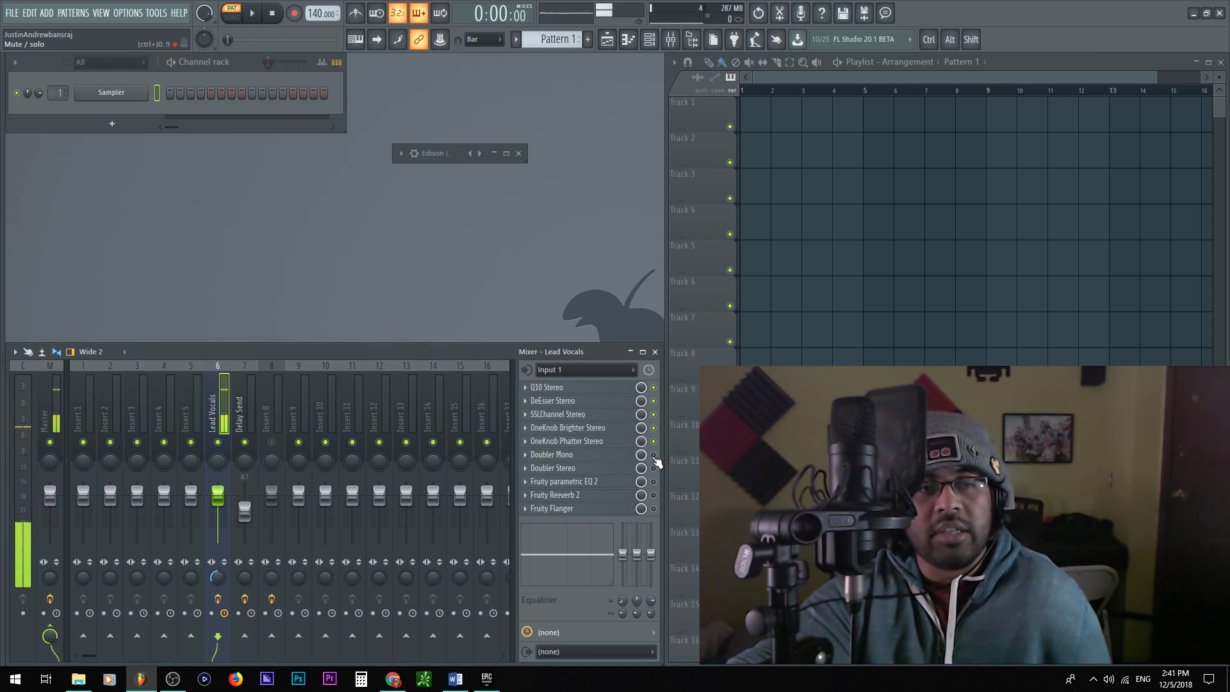
left_click(618, 456)
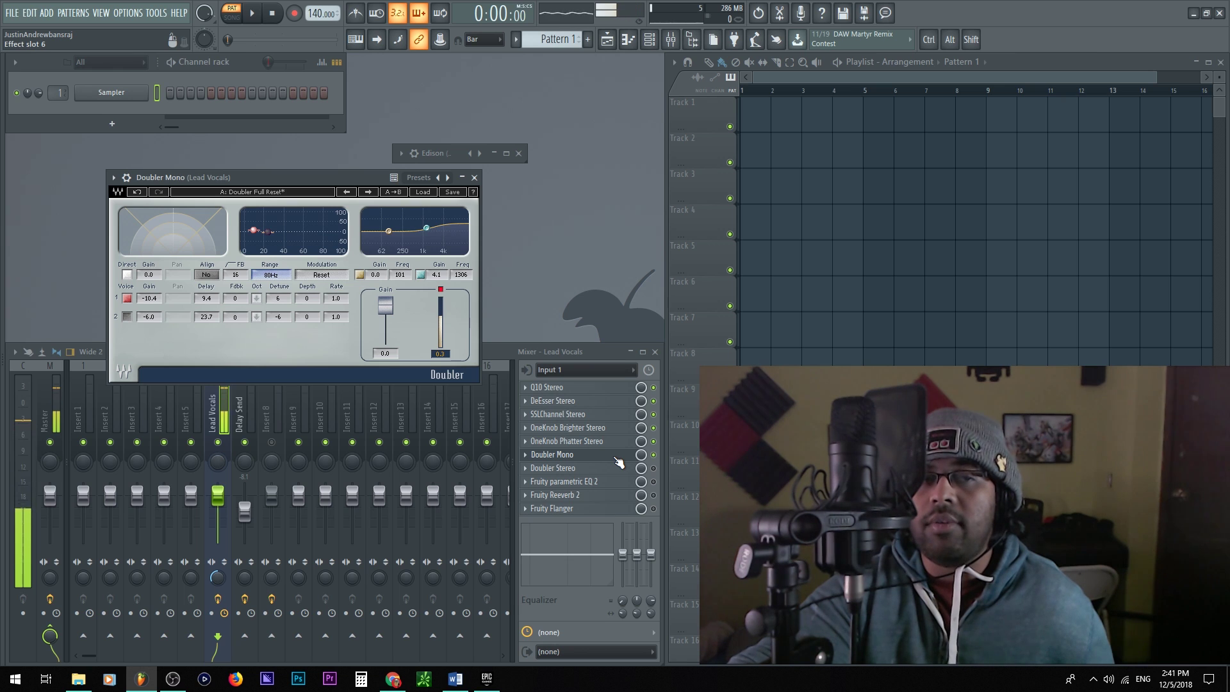
left_click(616, 456)
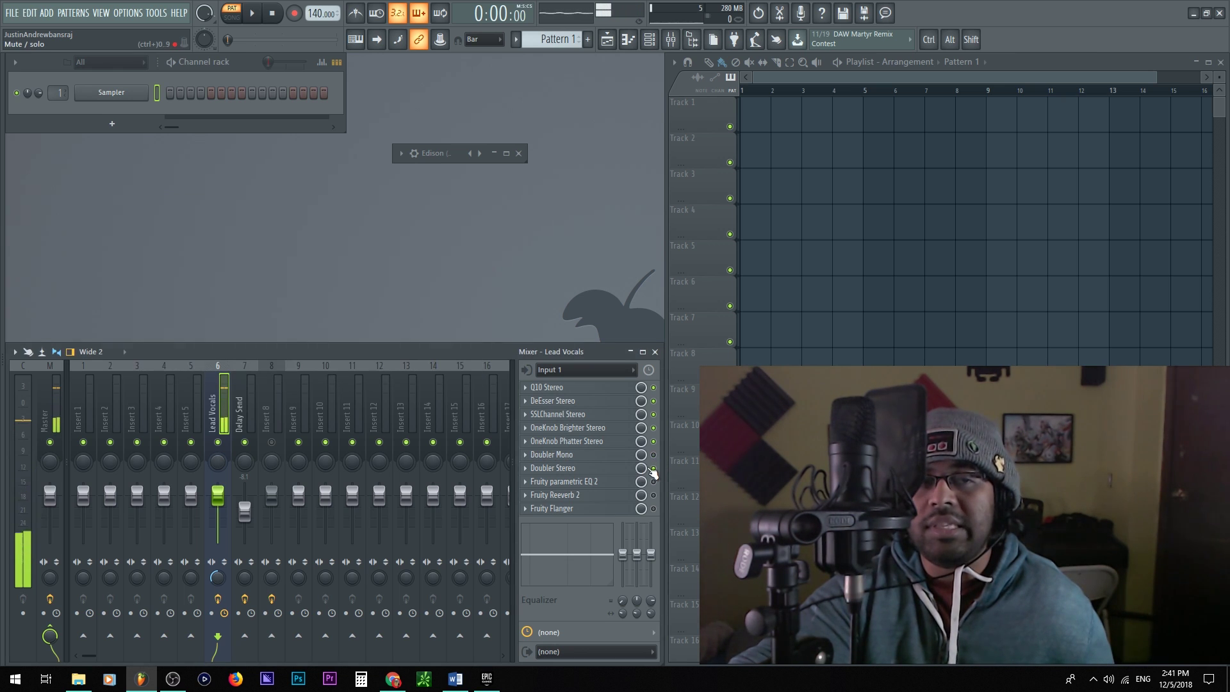
Step: Open Doubler Stereo on the Lead Vocals track, set its voice 1 gain to about -15.2 dB and close it
left_click(616, 468)
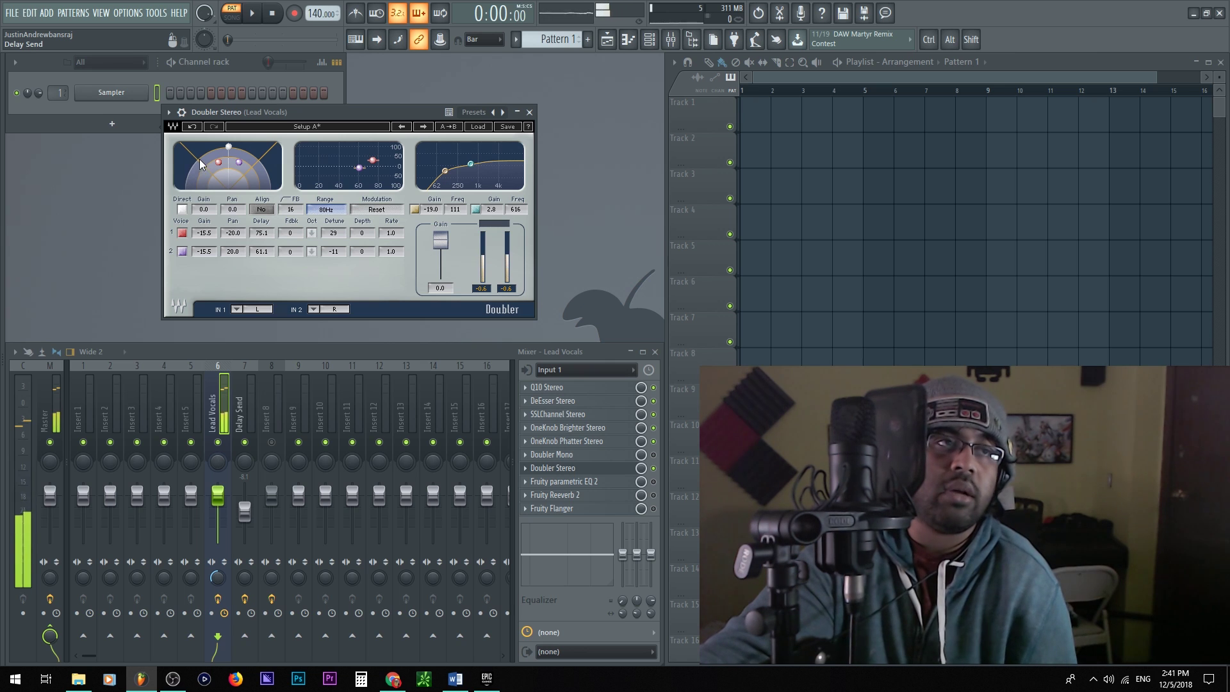
left_click_drag(238, 234, 237, 246)
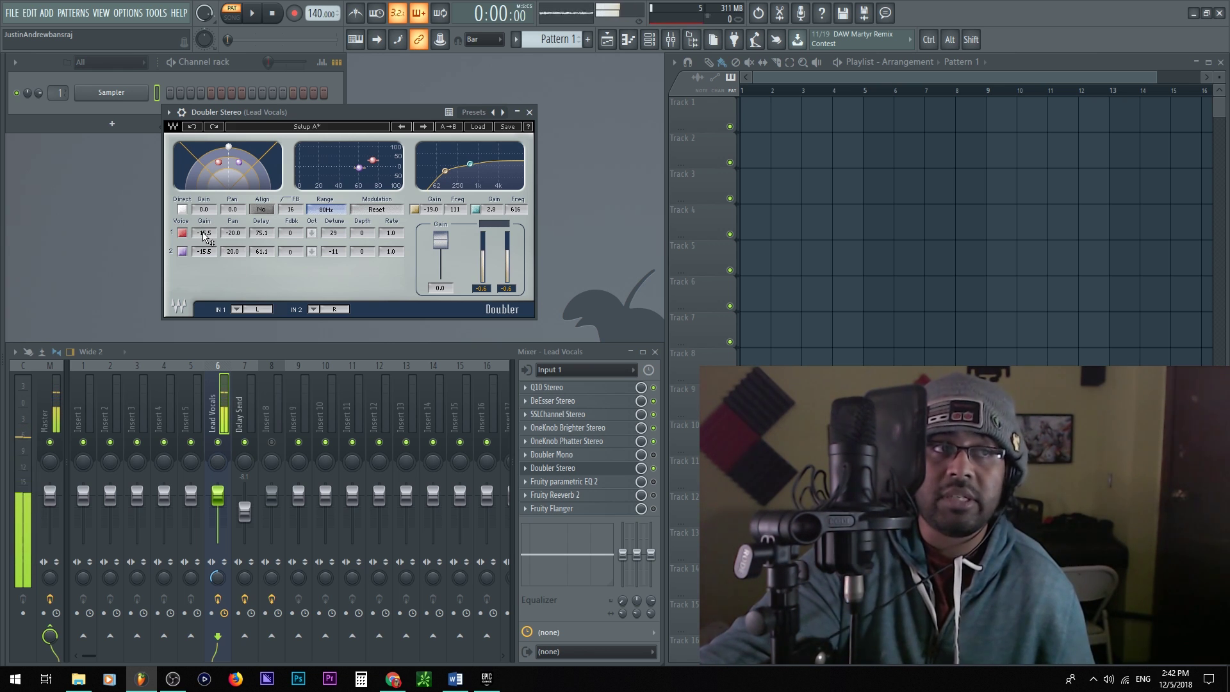
mouse_move(204, 232)
left_mouse_down()
mouse_move(204, 218)
mouse_move(211, 237)
left_mouse_up()
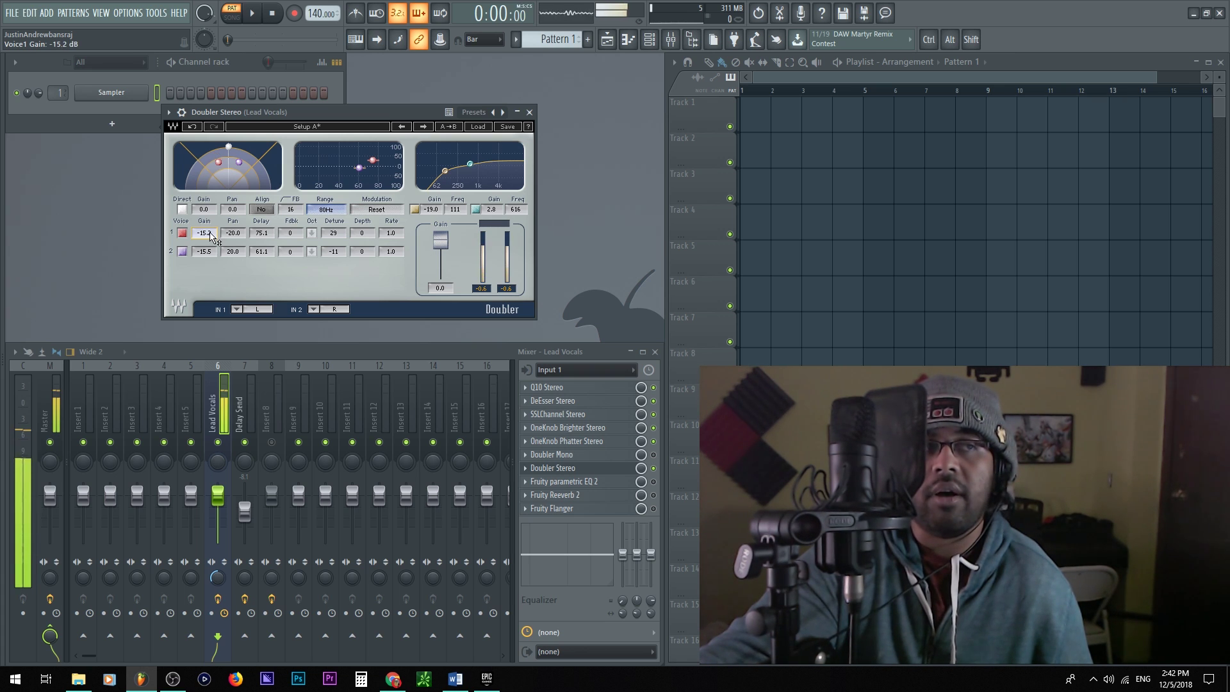
left_click(628, 473)
Step: Open Fruity parametric EQ 2 on the Lead Vocals track, glance at SSLChannel Stereo, and move the EQ window clear of the mixer
left_click(628, 481)
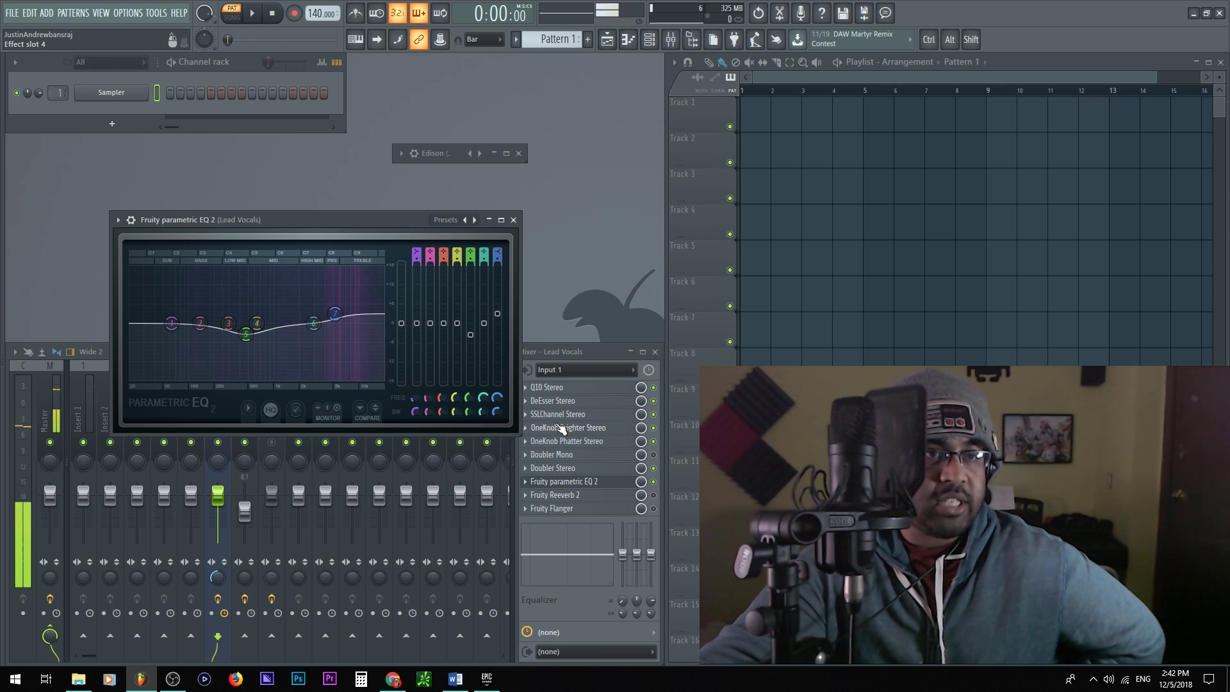
left_click(584, 415)
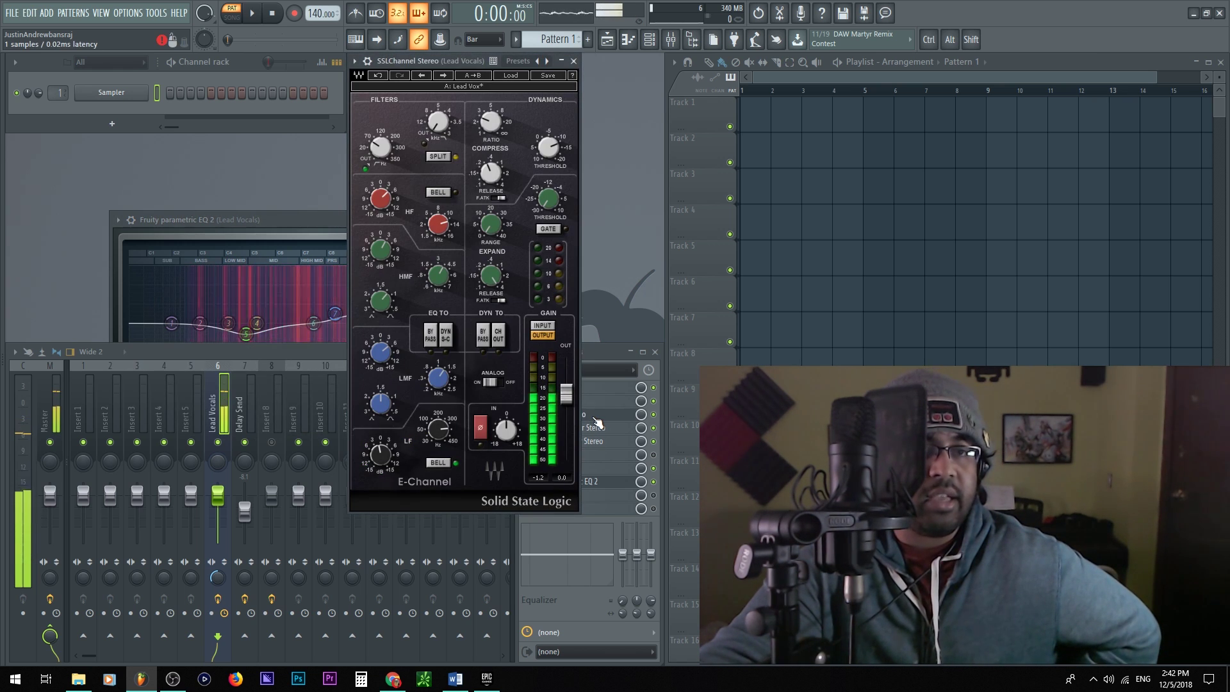
left_click(584, 414)
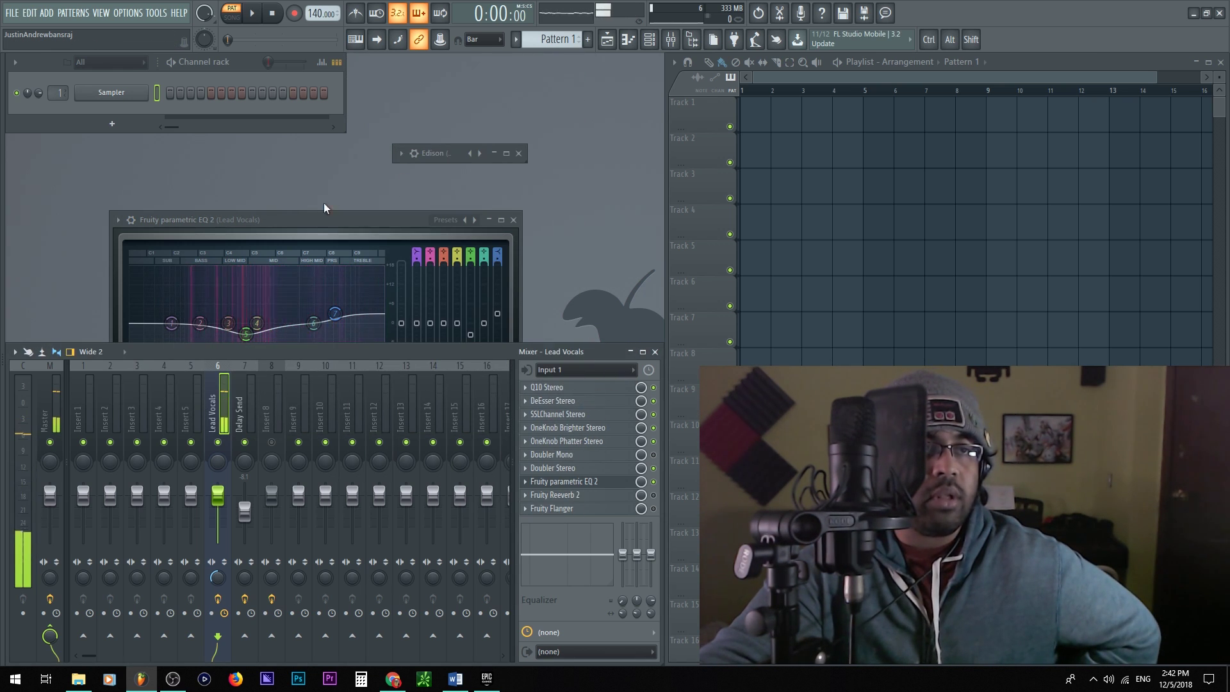
left_click_drag(309, 225, 405, 146)
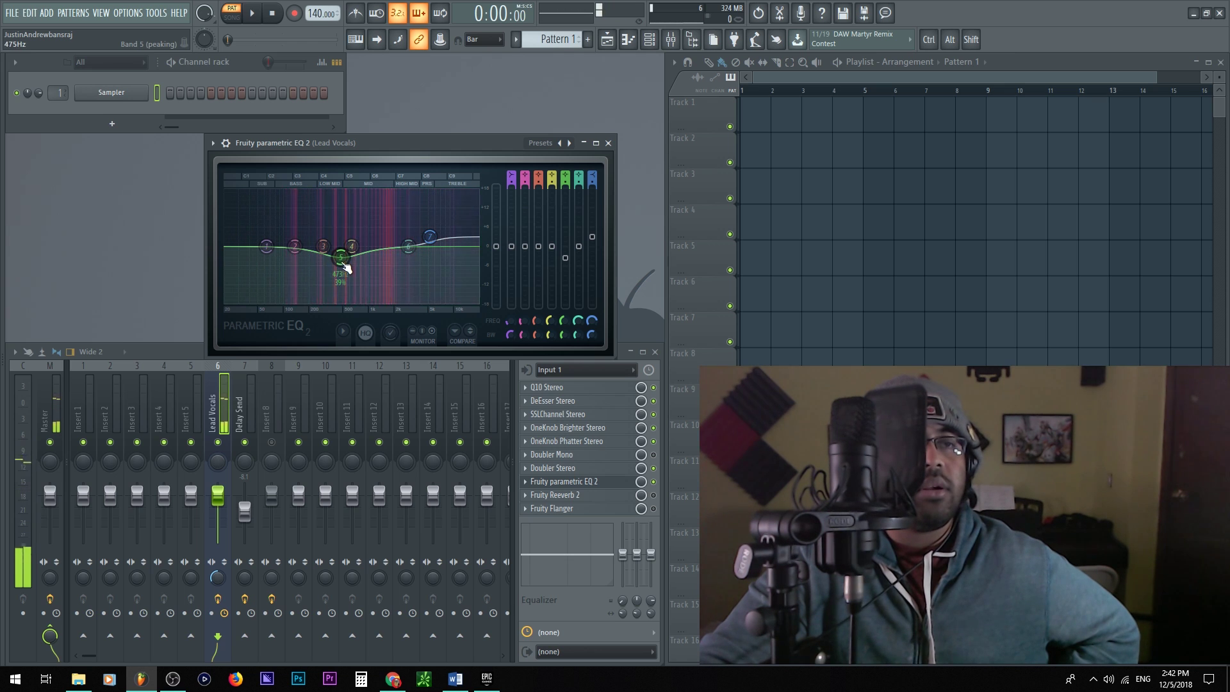
Step: Compare the parametric EQ with its spare state, try a strong boost on band 5, and undo that boost
left_click(473, 330)
left_click(472, 330)
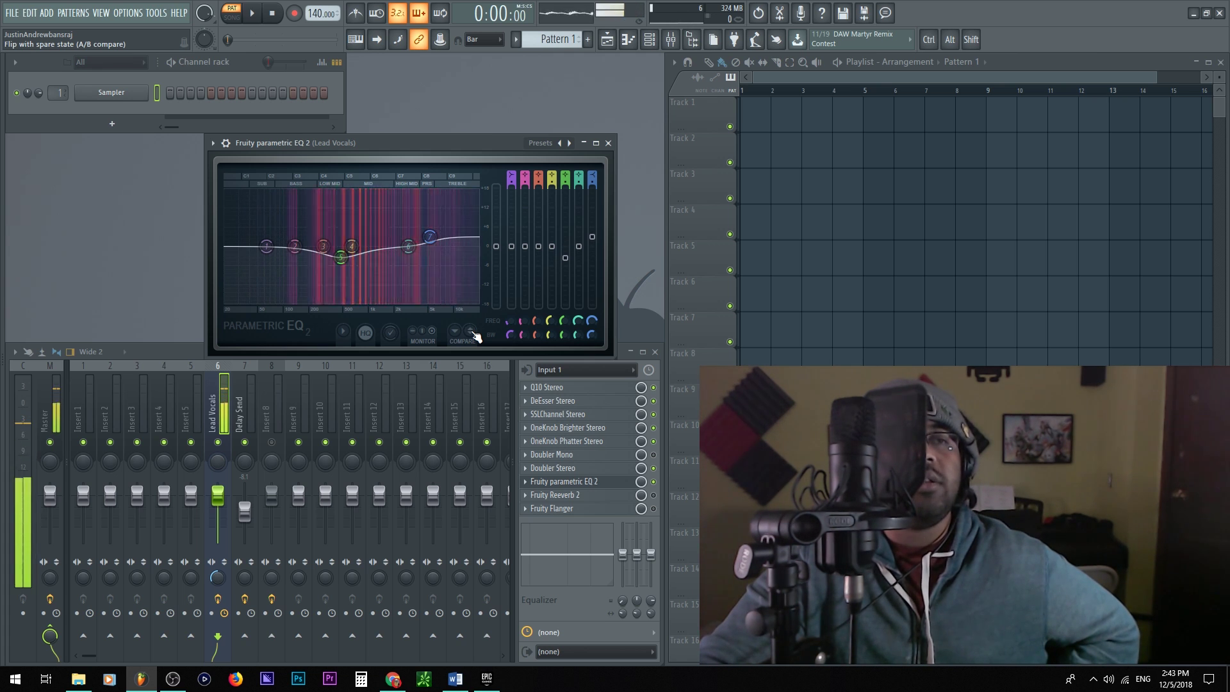
left_click_drag(341, 260, 340, 199)
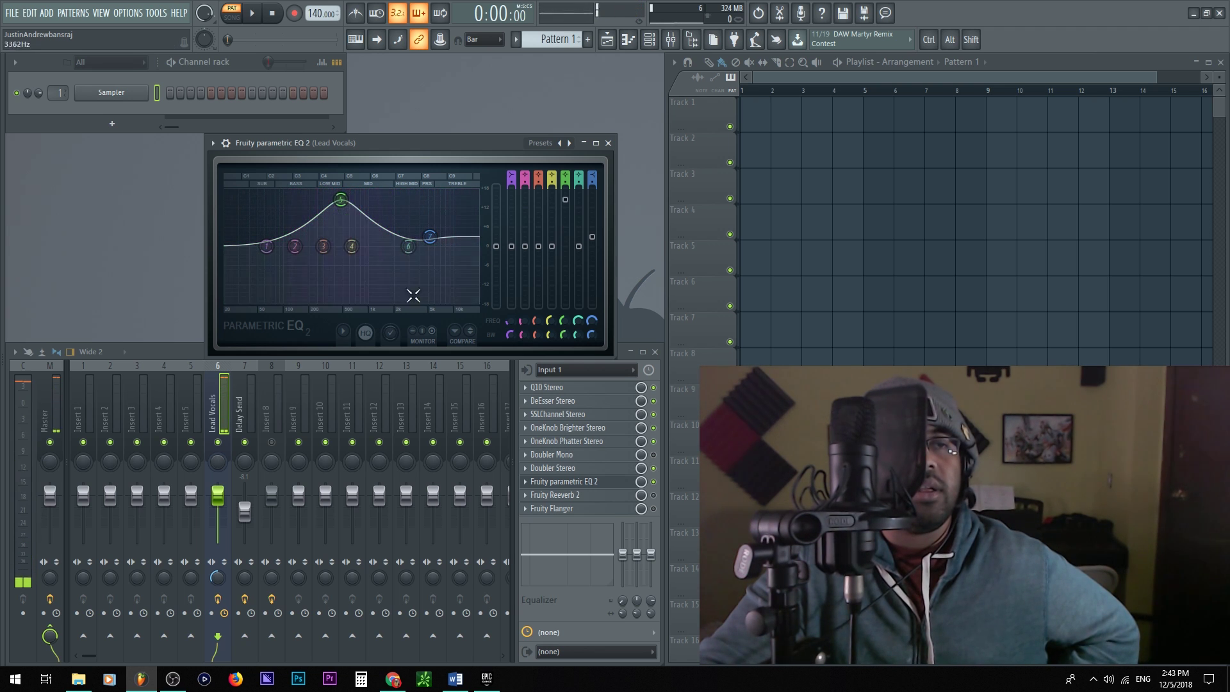
left_click(471, 332)
left_click(471, 331)
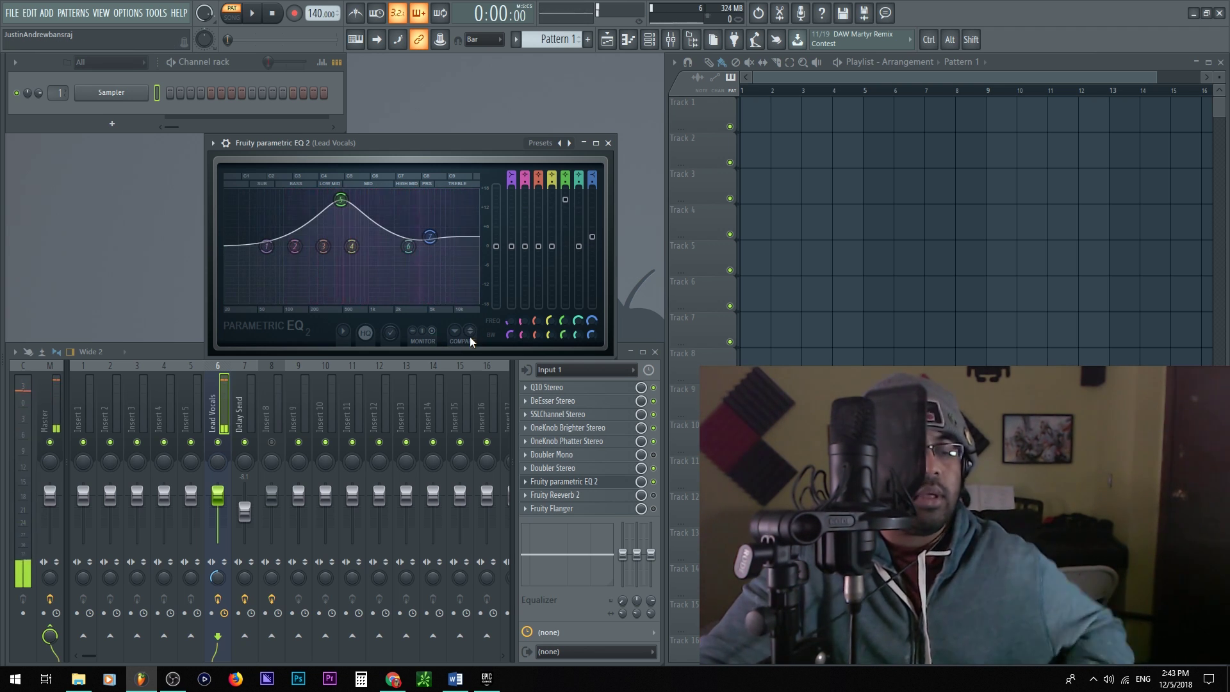
key("ctrl+alt+z")
key("ctrl+alt+z")
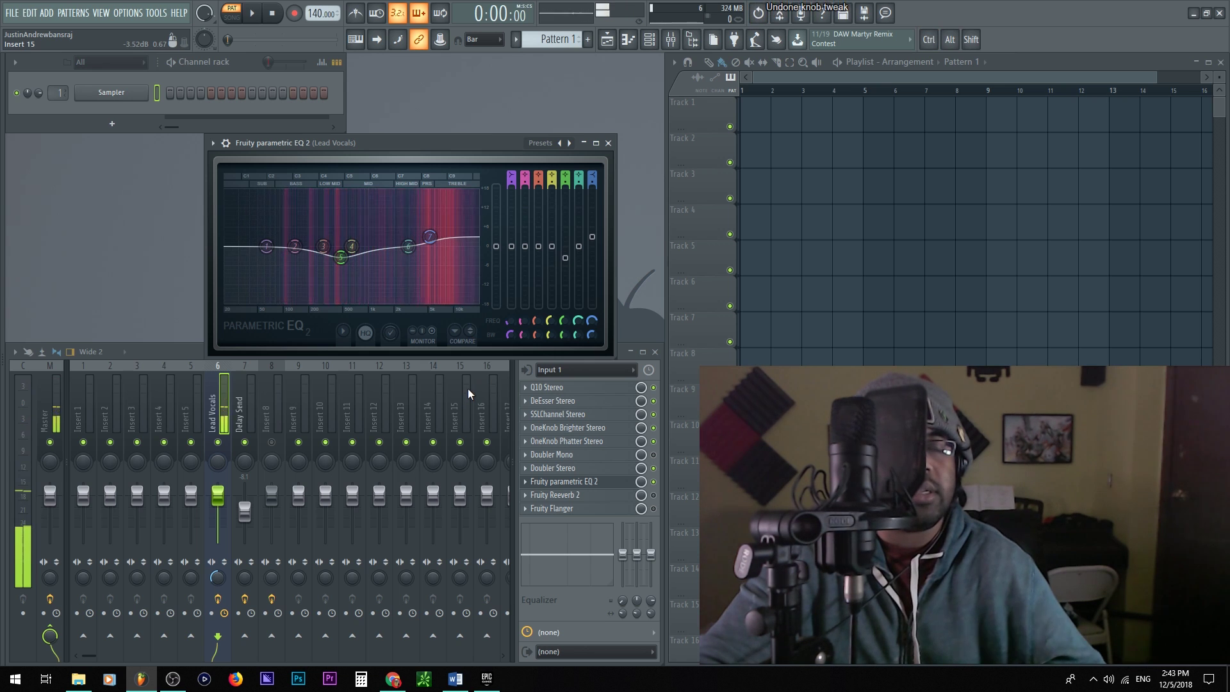
Step: Open Fruity Reeverb 2 on the Lead Vocals track and place its window just above the mixer
left_click(634, 495)
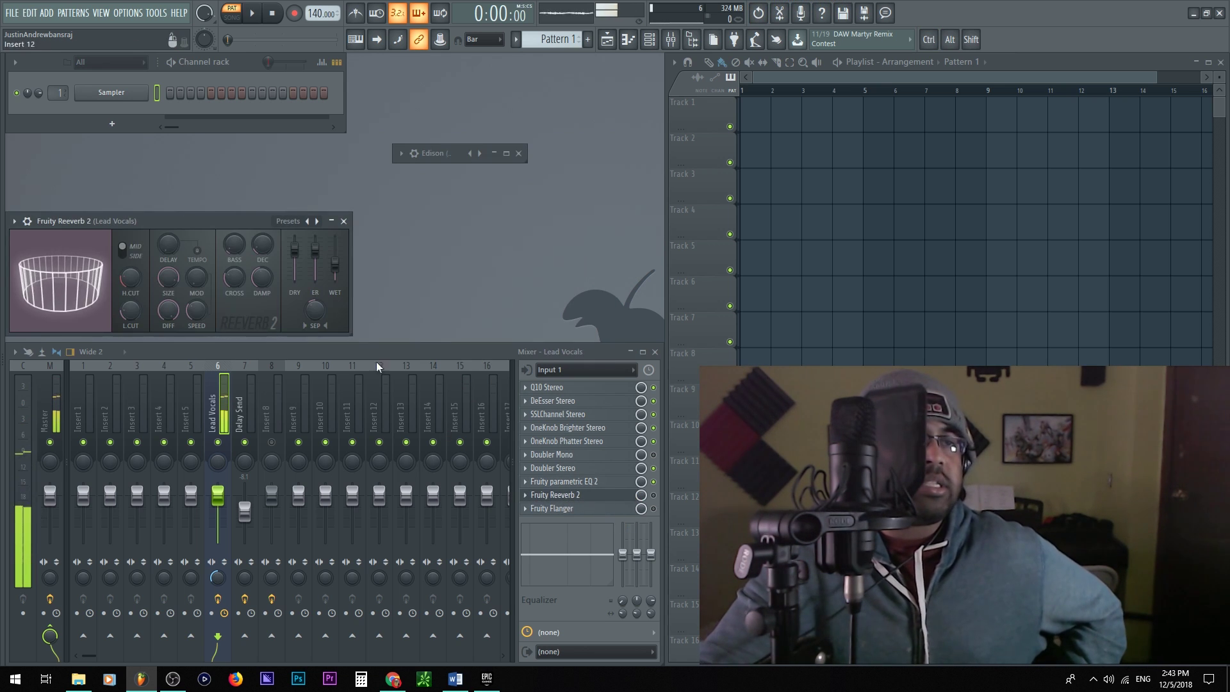
left_click_drag(214, 218, 556, 53)
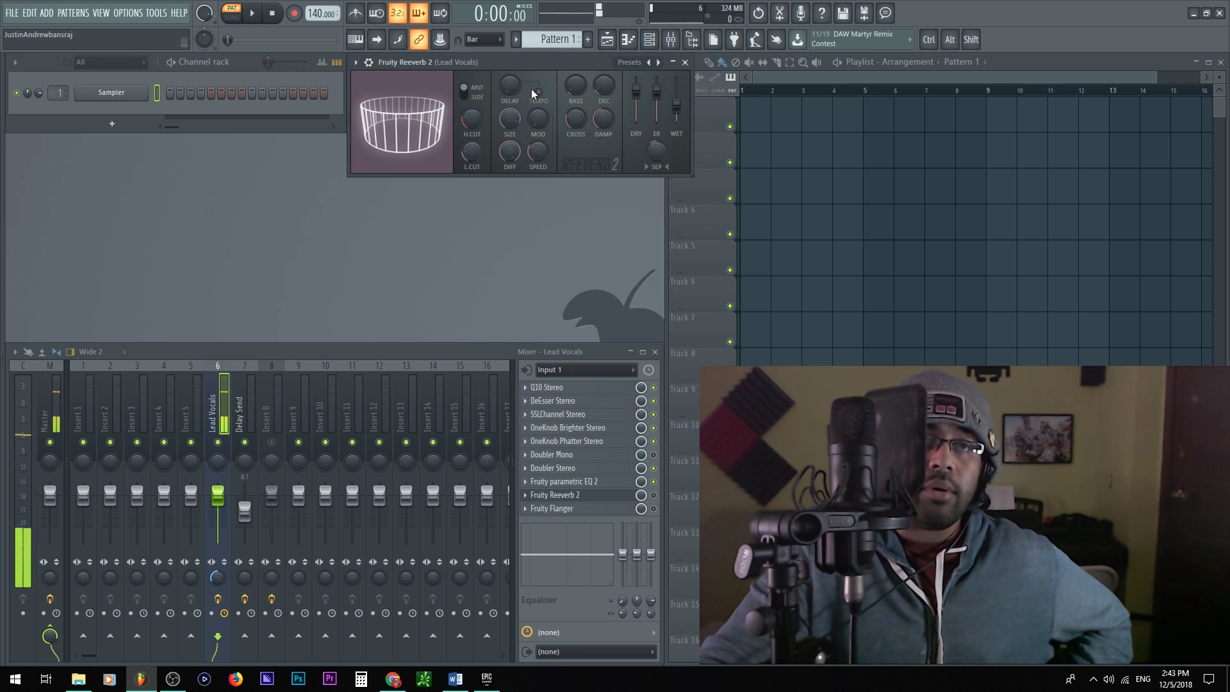
left_click_drag(551, 70, 518, 234)
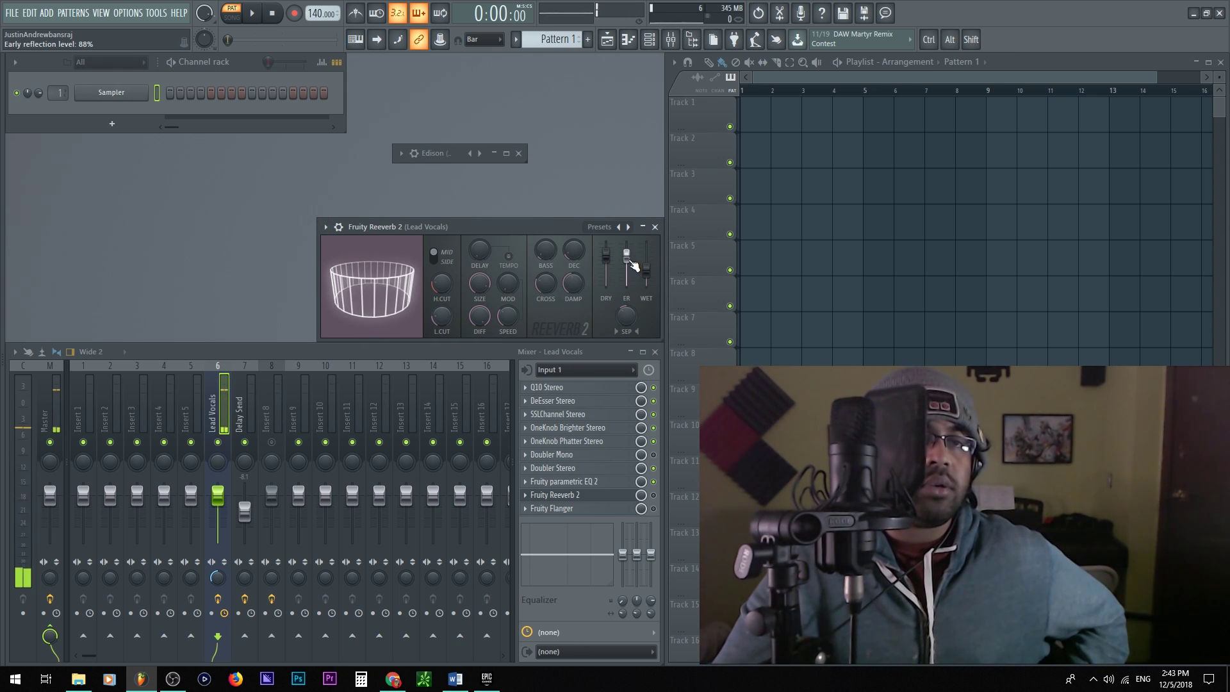
Step: Review the early reflection, wet, decay, bass and stereo separation controls in Fruity Reeverb 2 and move its window further from the mixer
left_click_drag(626, 254, 606, 260)
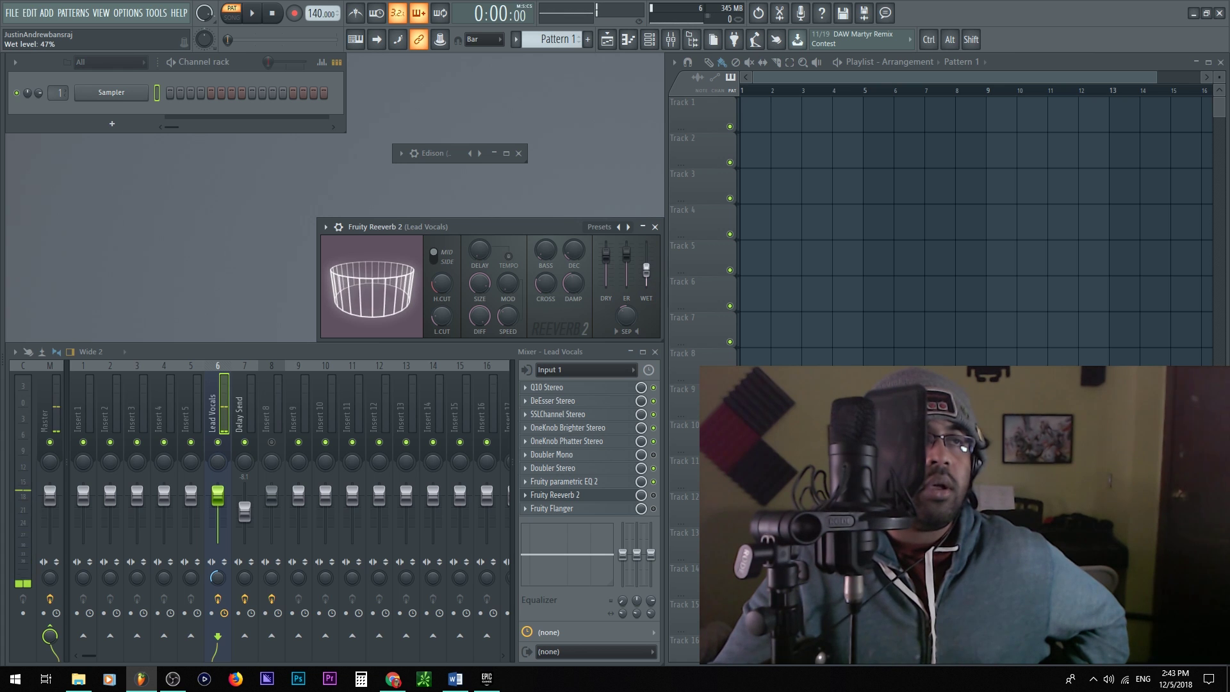
left_click_drag(648, 270, 650, 274)
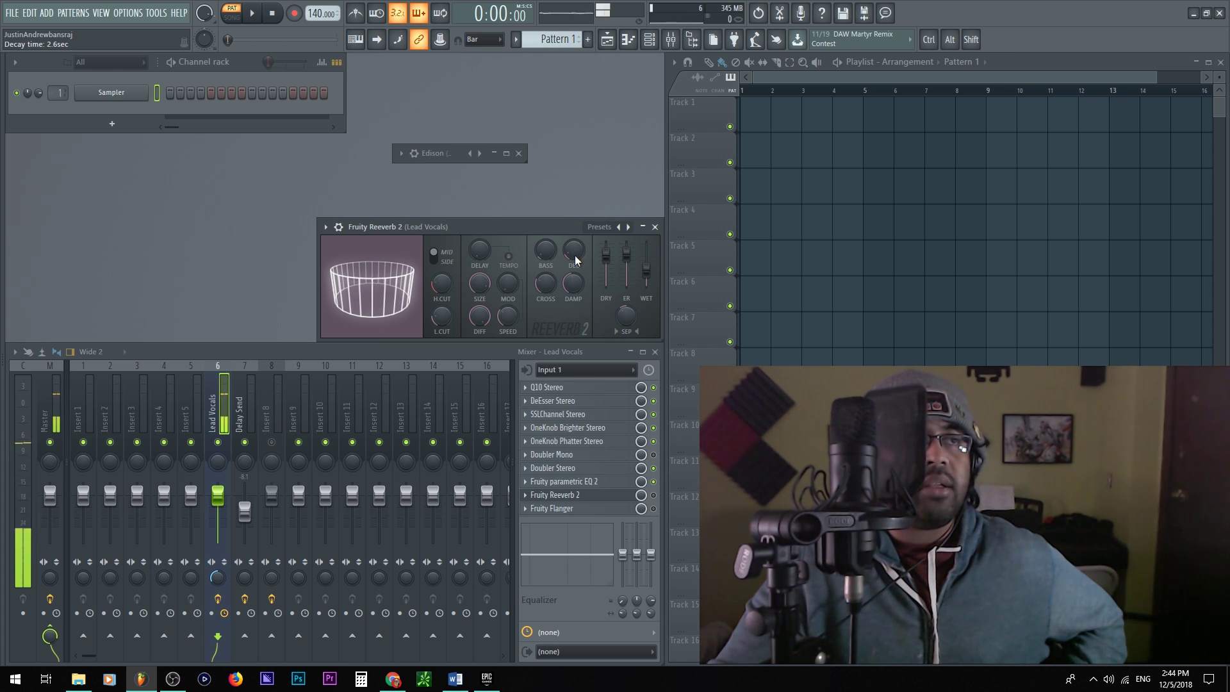
mouse_move(574, 255)
left_mouse_down()
mouse_move(575, 272)
mouse_move(575, 256)
left_mouse_up()
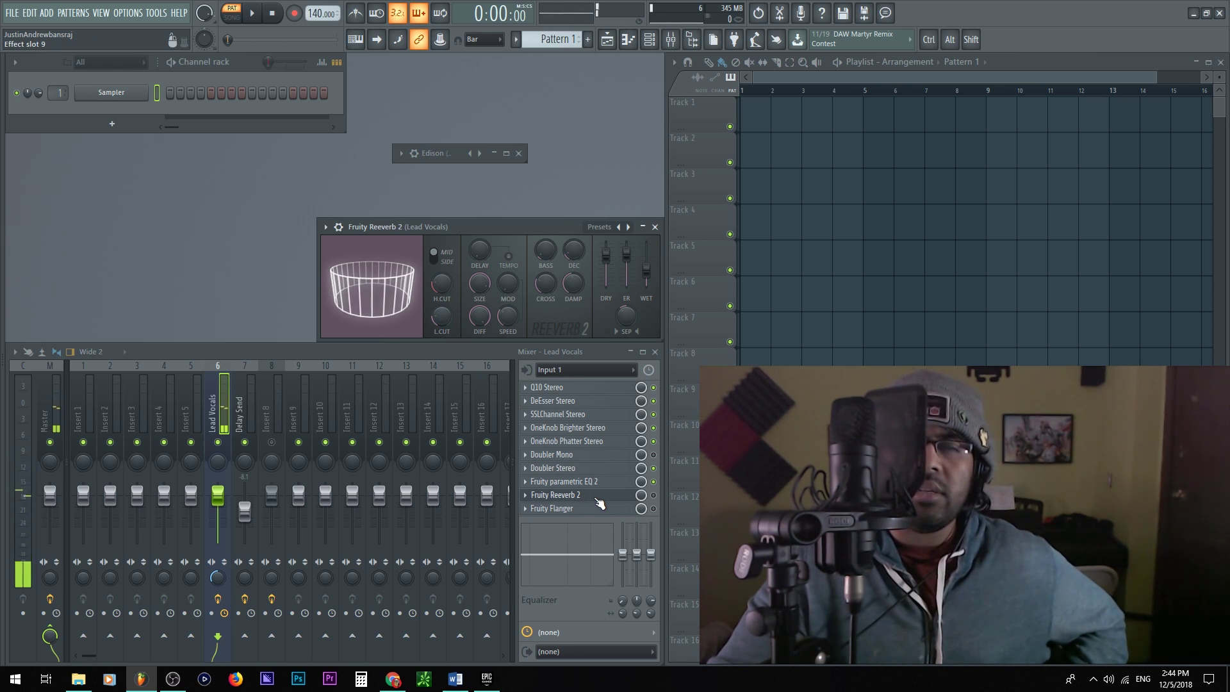
left_click(602, 501)
left_click(614, 498)
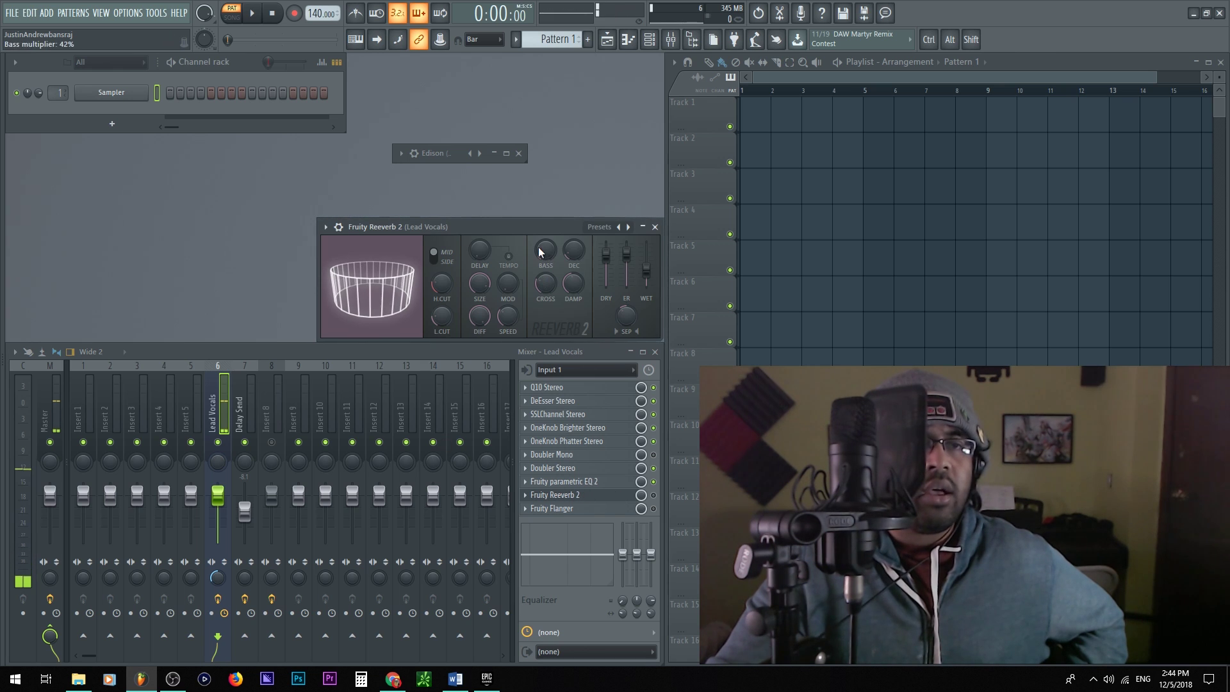
left_click_drag(625, 312, 625, 306)
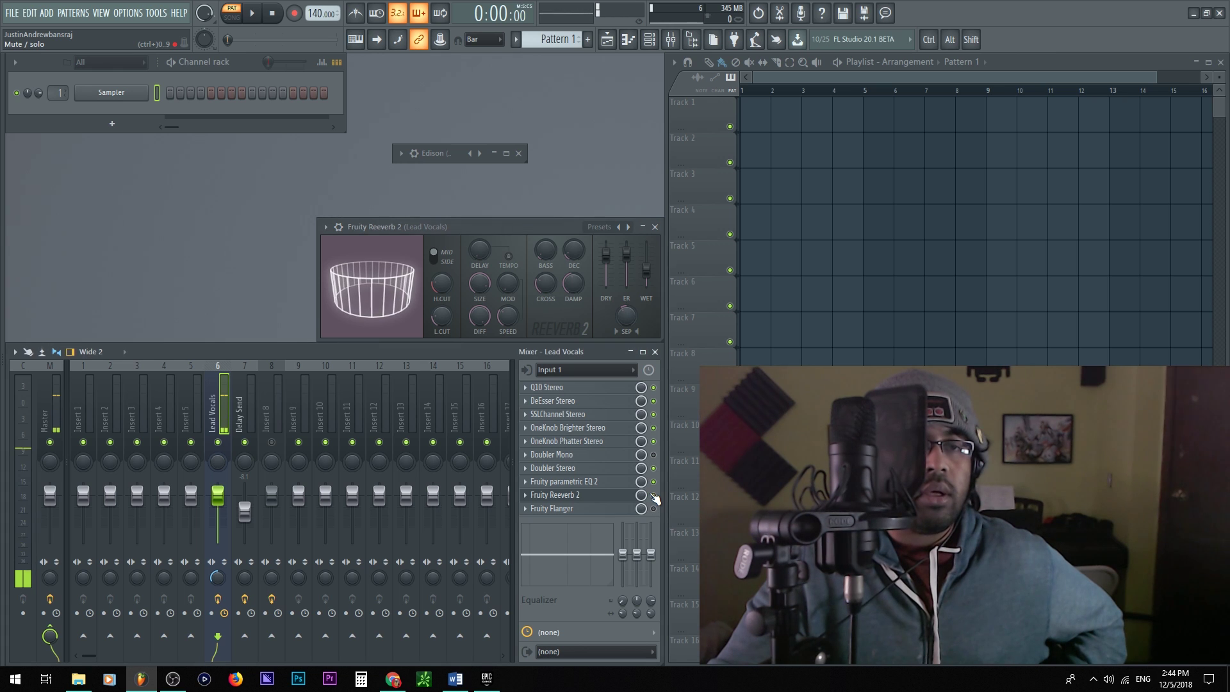
left_click_drag(507, 225, 517, 145)
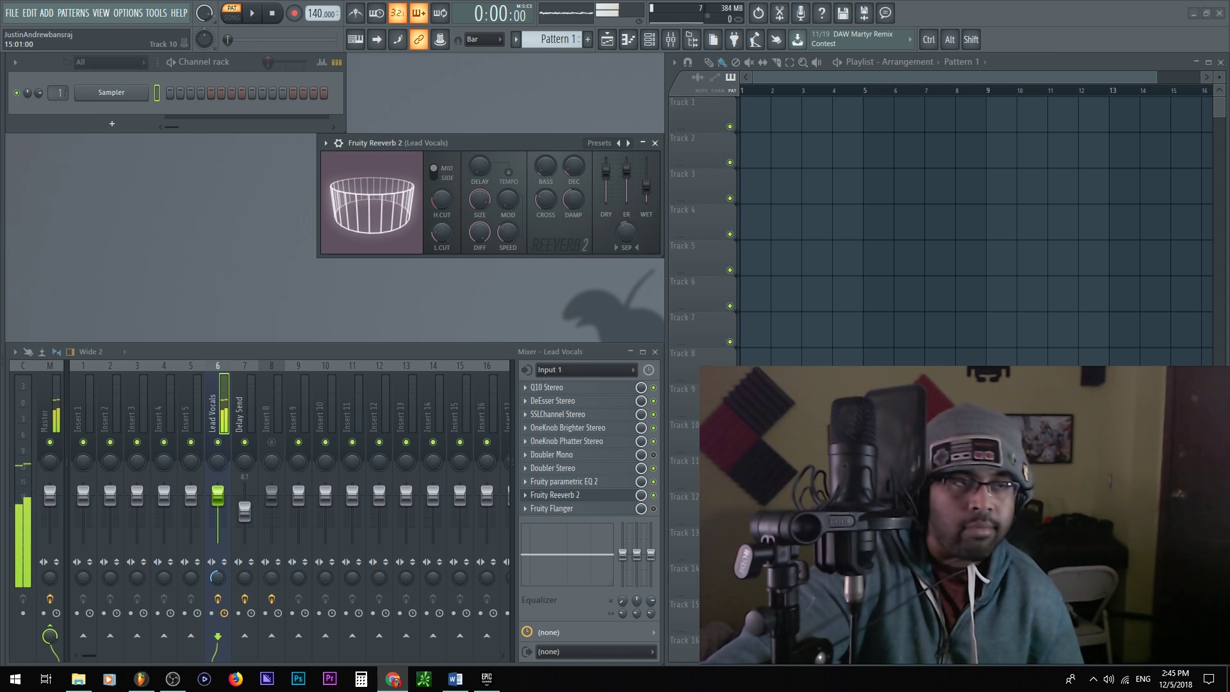
Step: Close the Fruity Reeverb 2 window and reopen it from the Lead Vocals effects chain
left_click(617, 508)
key("ctrl+e")
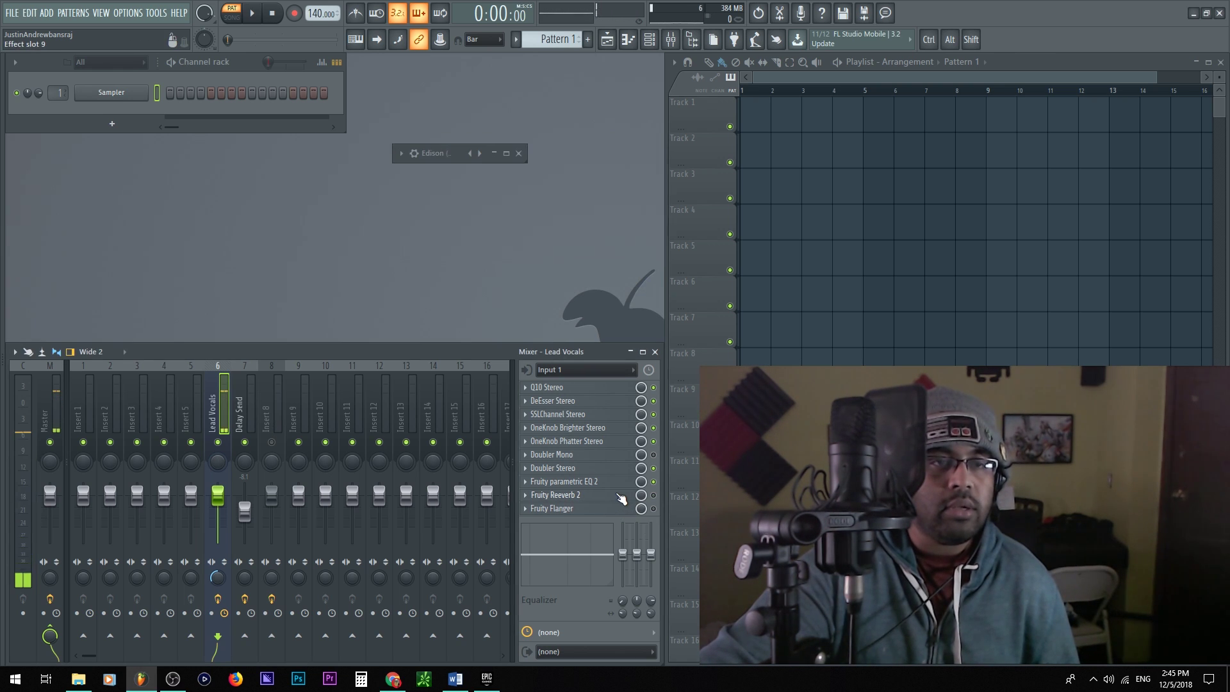
left_click(622, 496)
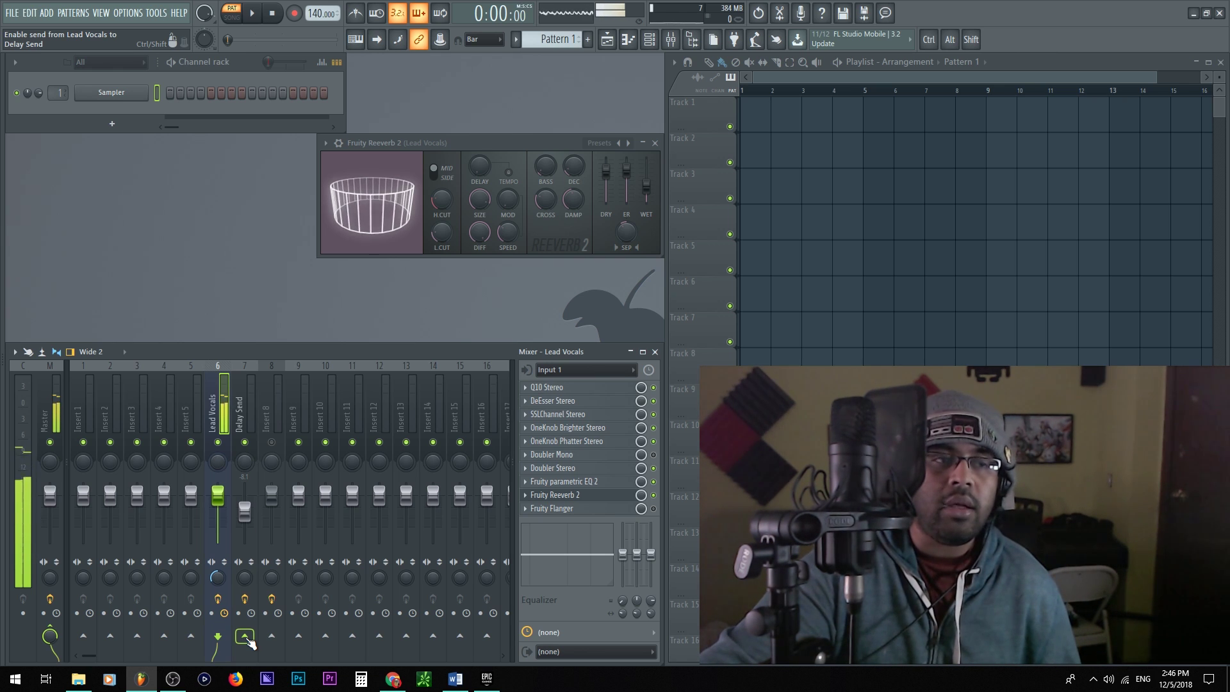
Step: Try the send from Lead Vocals to Delay Send, switch it off again, and return to the Lead Vocals track
left_click(247, 641)
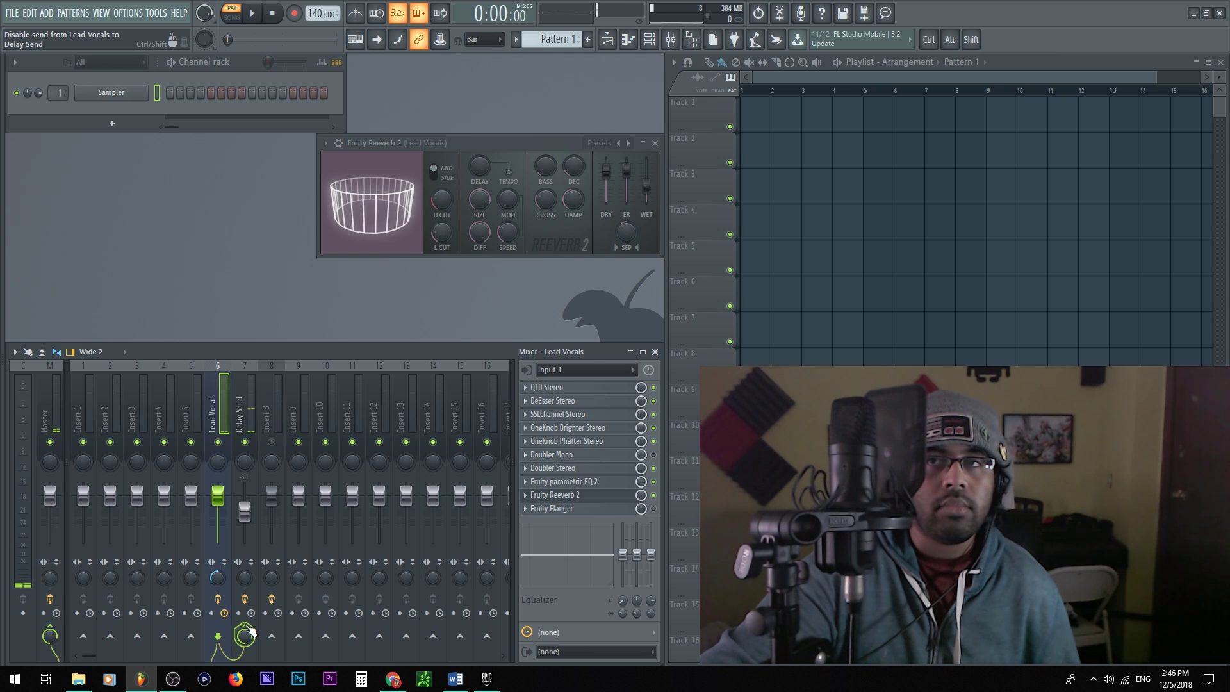
left_click(247, 634)
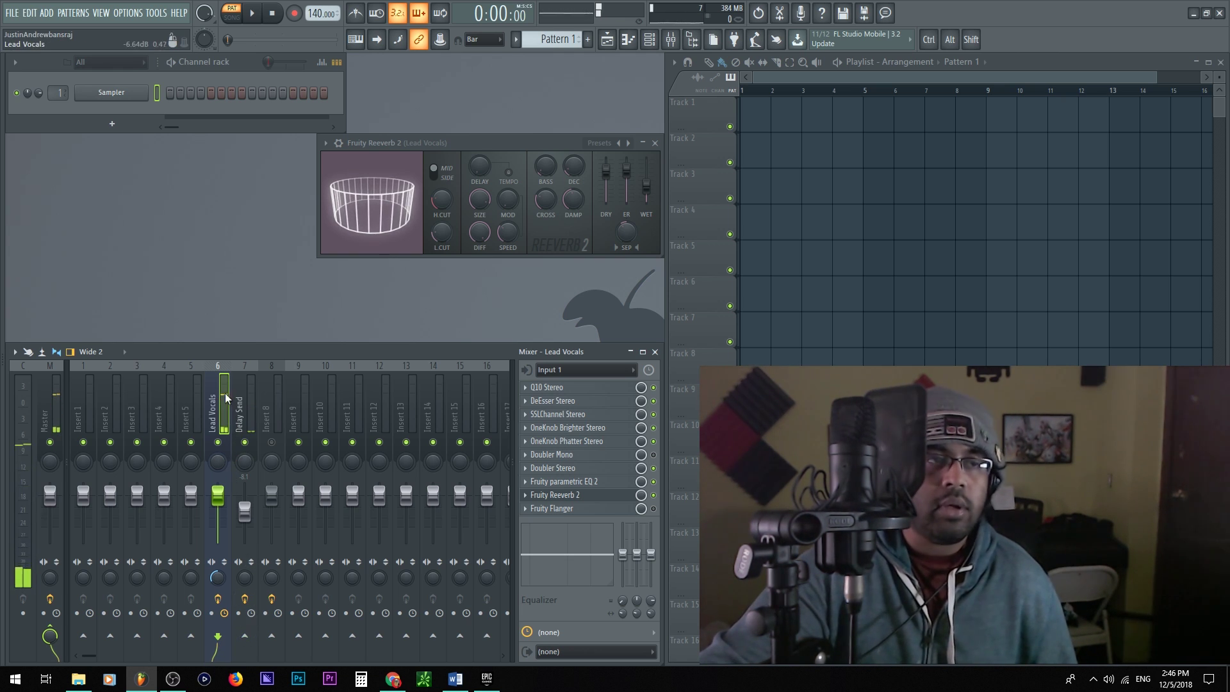
left_click(243, 410)
left_click(218, 410)
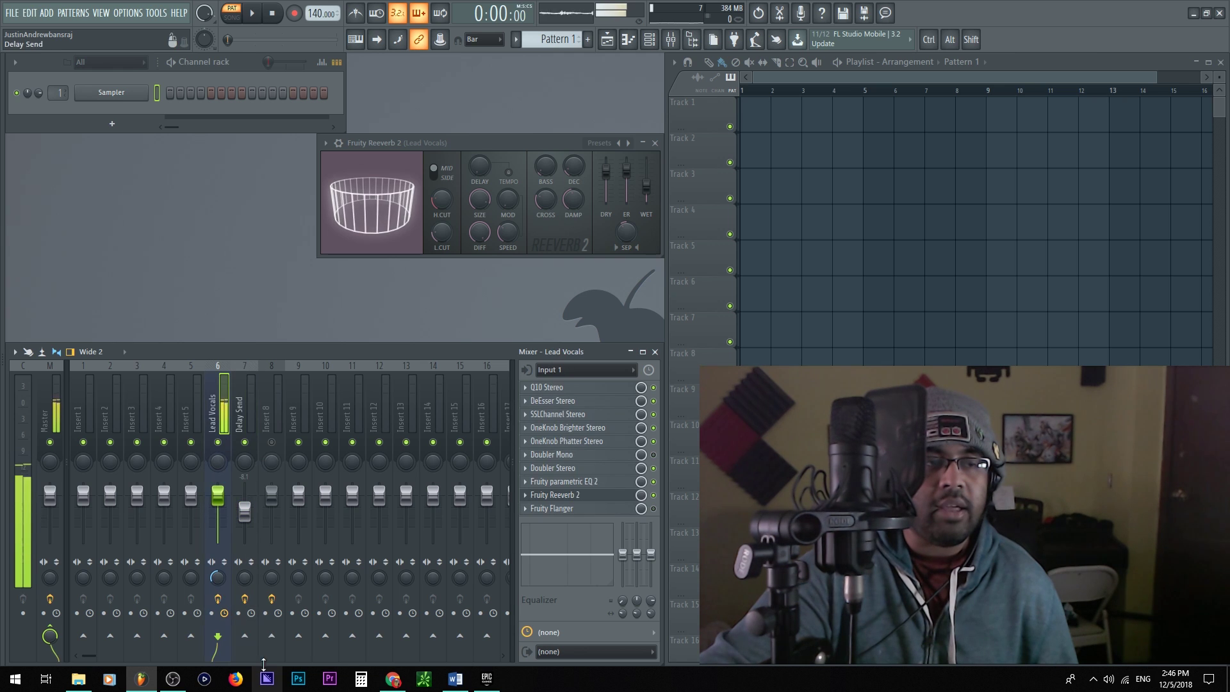
Step: Enable the send from Lead Vocals to Delay Send, open Fruity Delay 3 on Delay Send and move its window clear of the mixer's edge
left_click(245, 636)
left_click(234, 391)
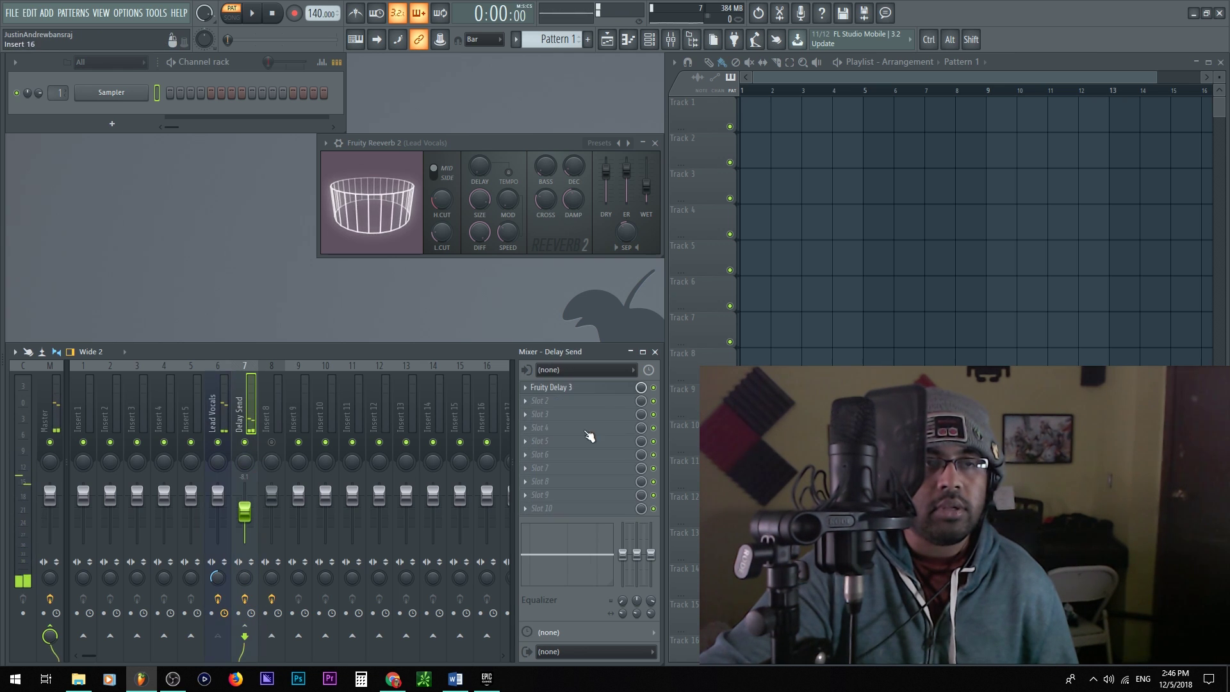
left_click(594, 388)
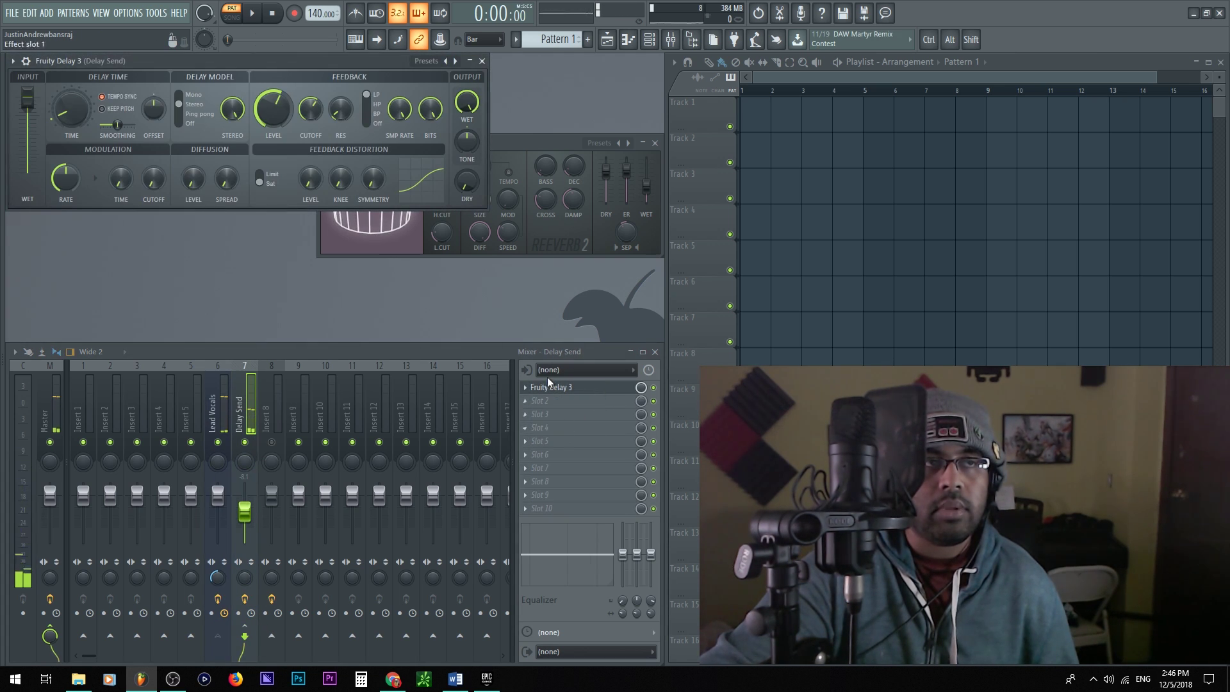
left_click_drag(328, 62, 506, 141)
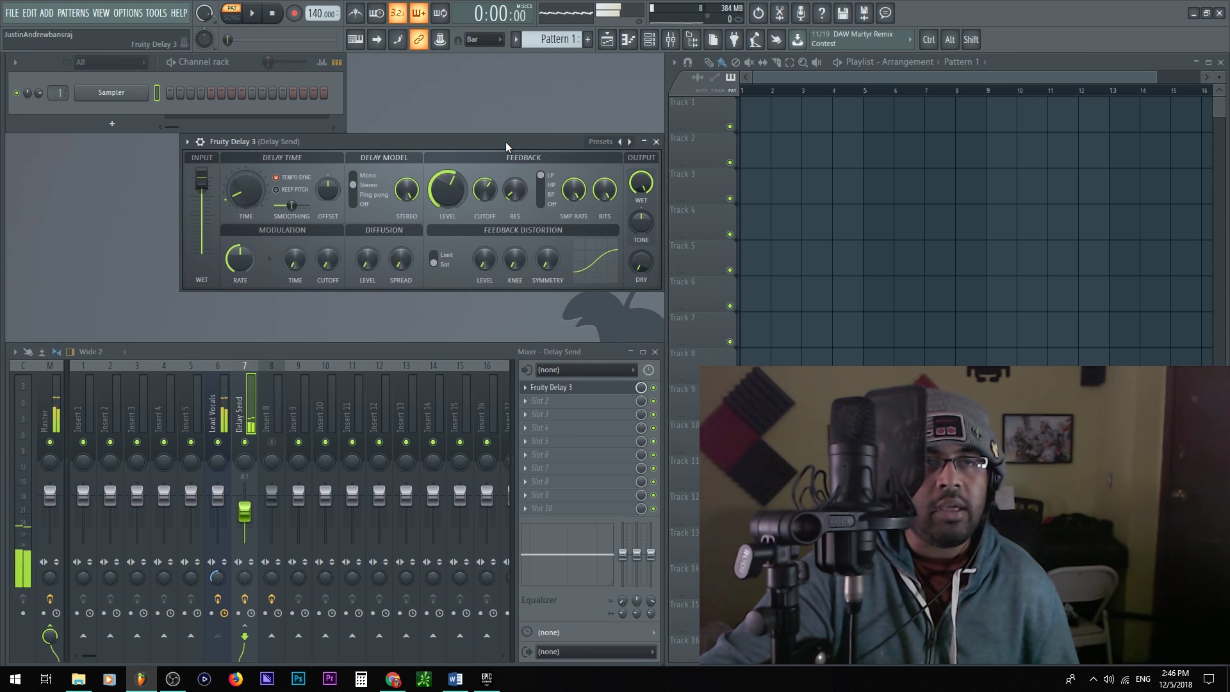
Step: Disable the send from Lead Vocals to Delay Send and return to Fruity Delay 3 on the Delay Send track
left_click(212, 423)
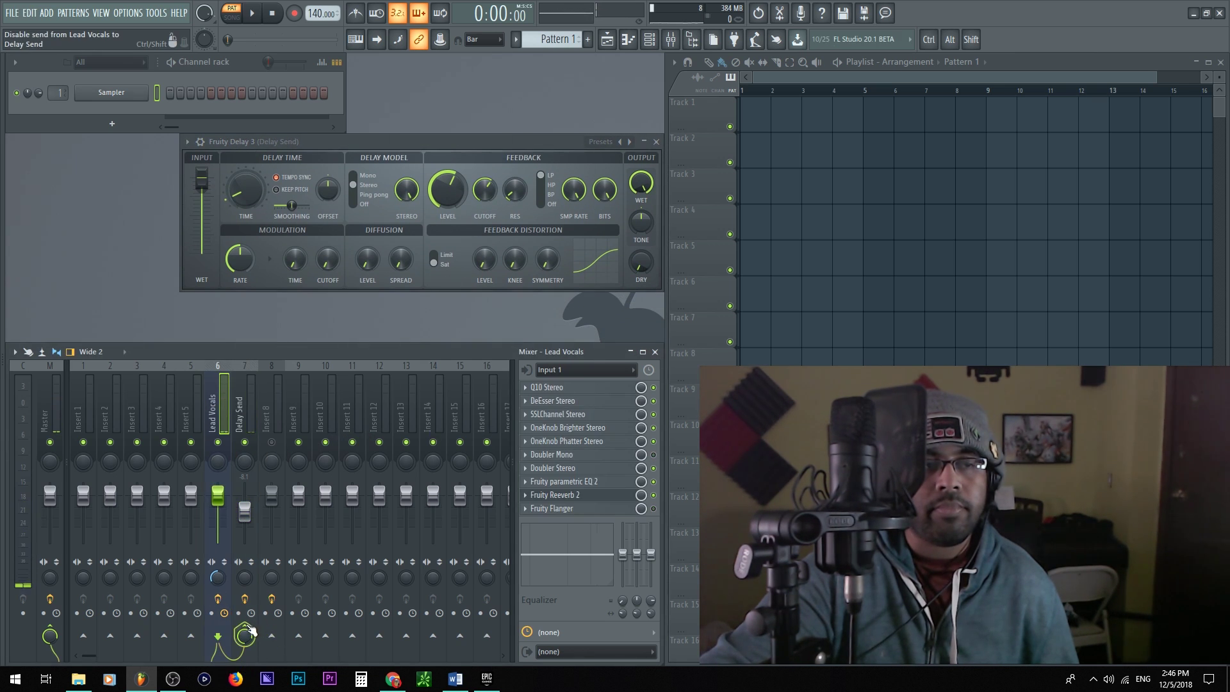
left_click(249, 406)
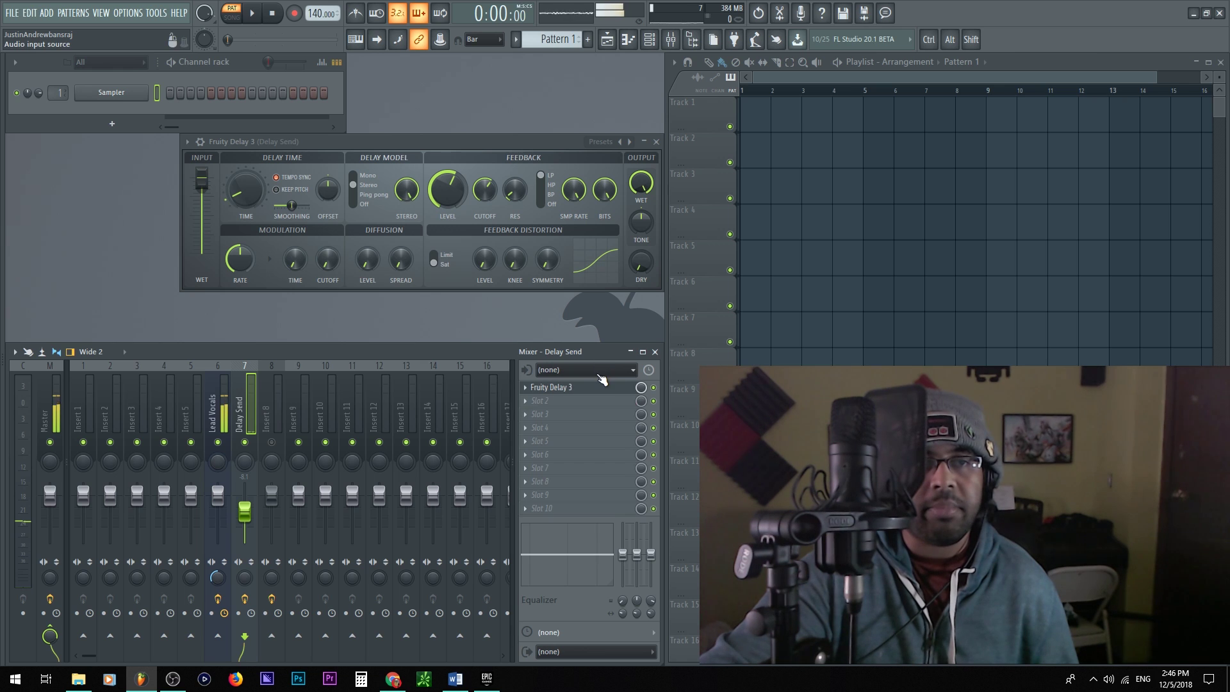
left_click(557, 387)
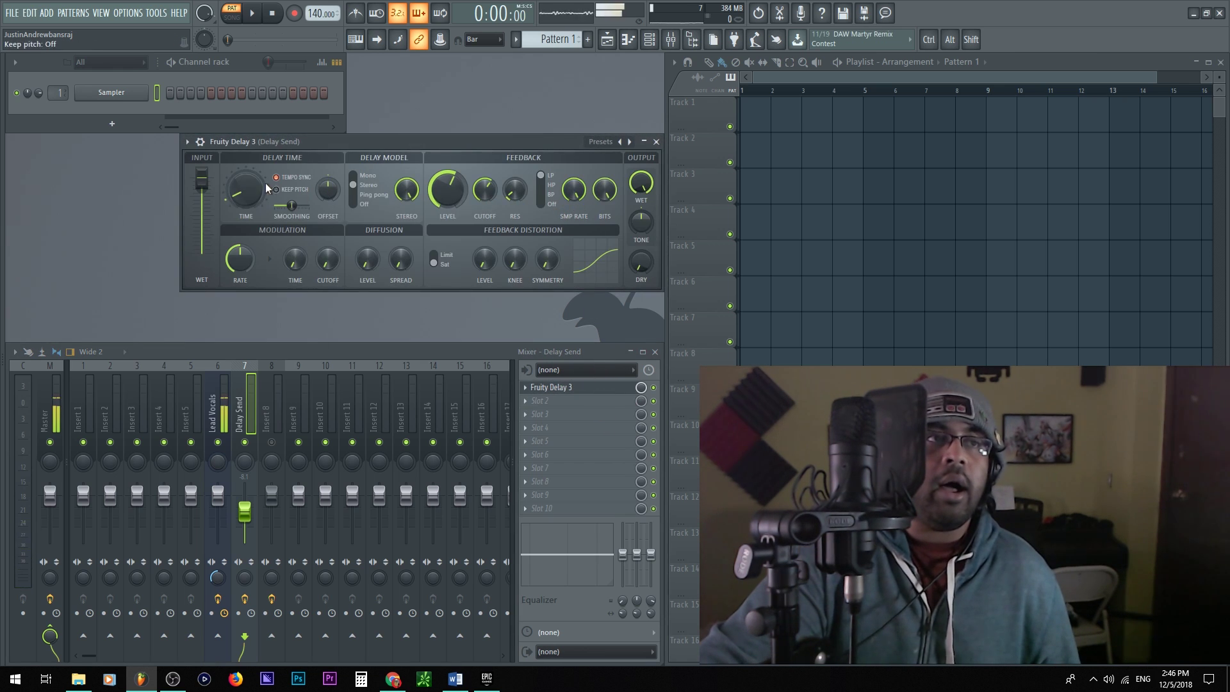
Step: Check the Lead Vocals effects chain, go back to Fruity Delay 3 and demonstrate its feedback level control
left_click(218, 410)
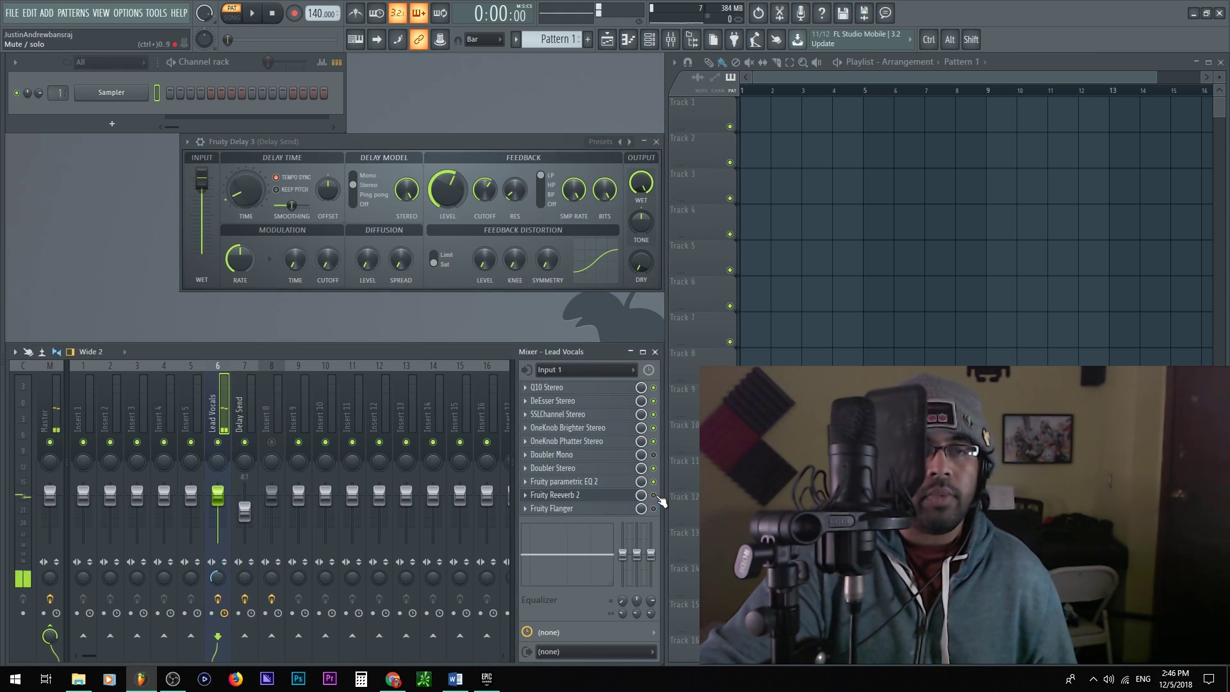
left_click(428, 145)
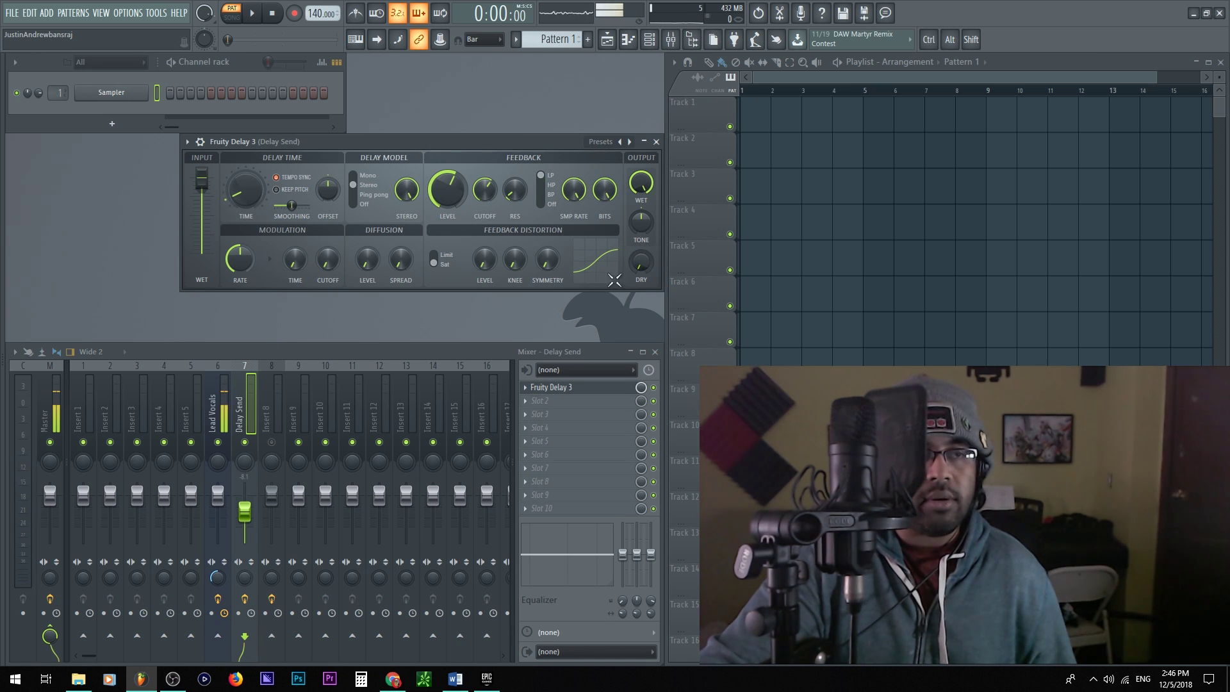
left_click_drag(443, 199, 443, 195)
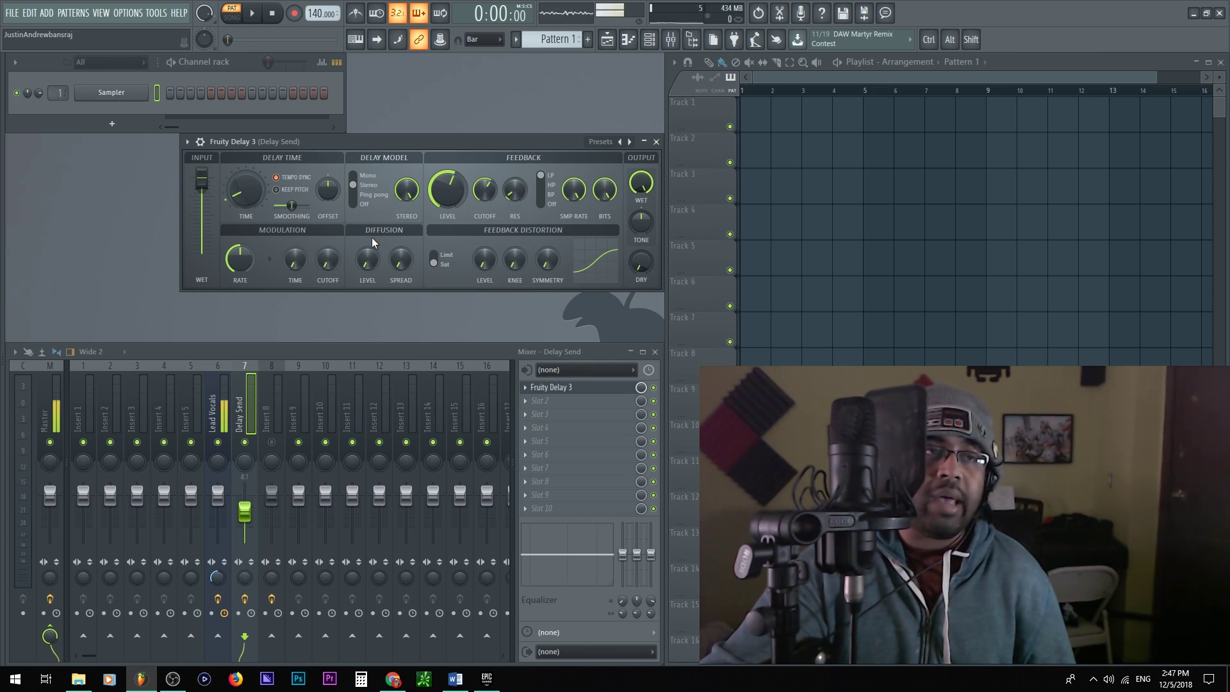
Step: Open Fruity Flanger on the Lead Vocals track and look through its preset list without choosing one
left_click(218, 409)
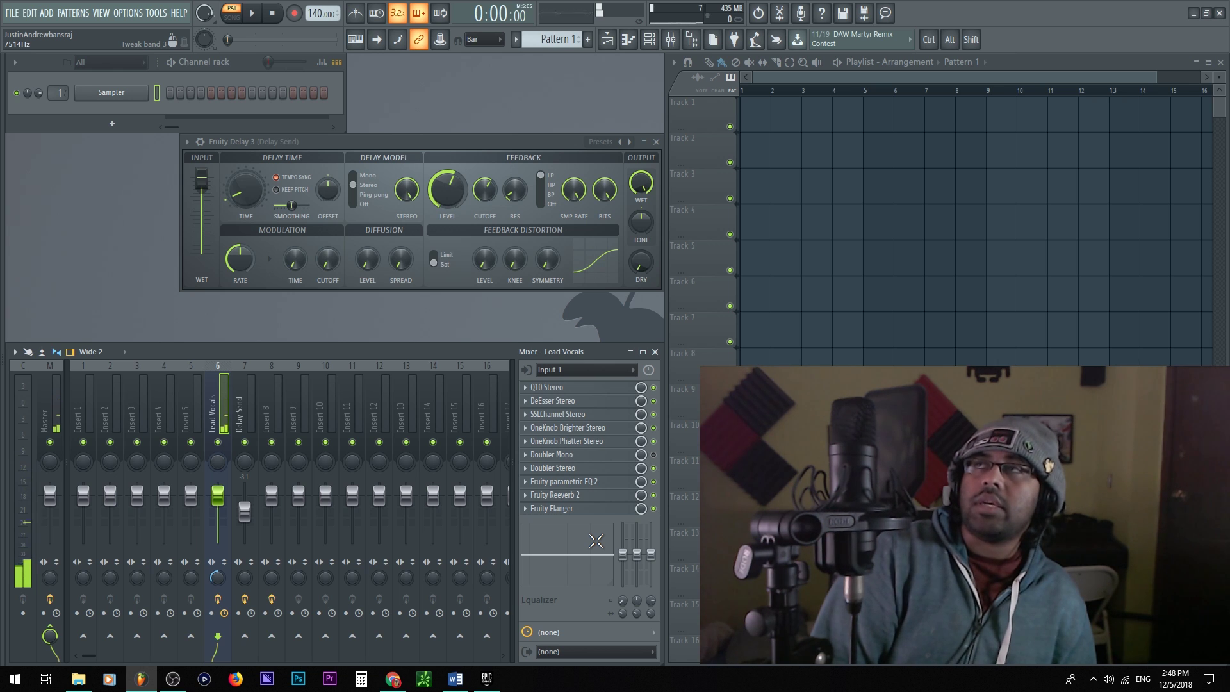
left_click(612, 509)
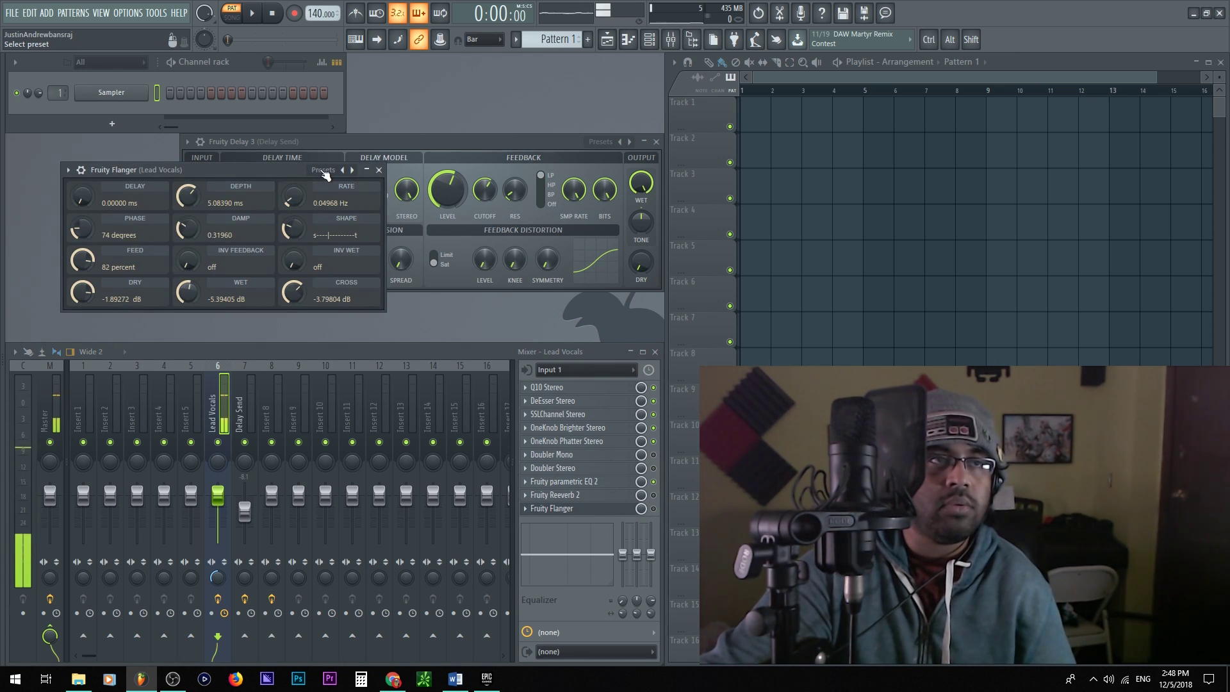
left_click(323, 170)
left_click(299, 172)
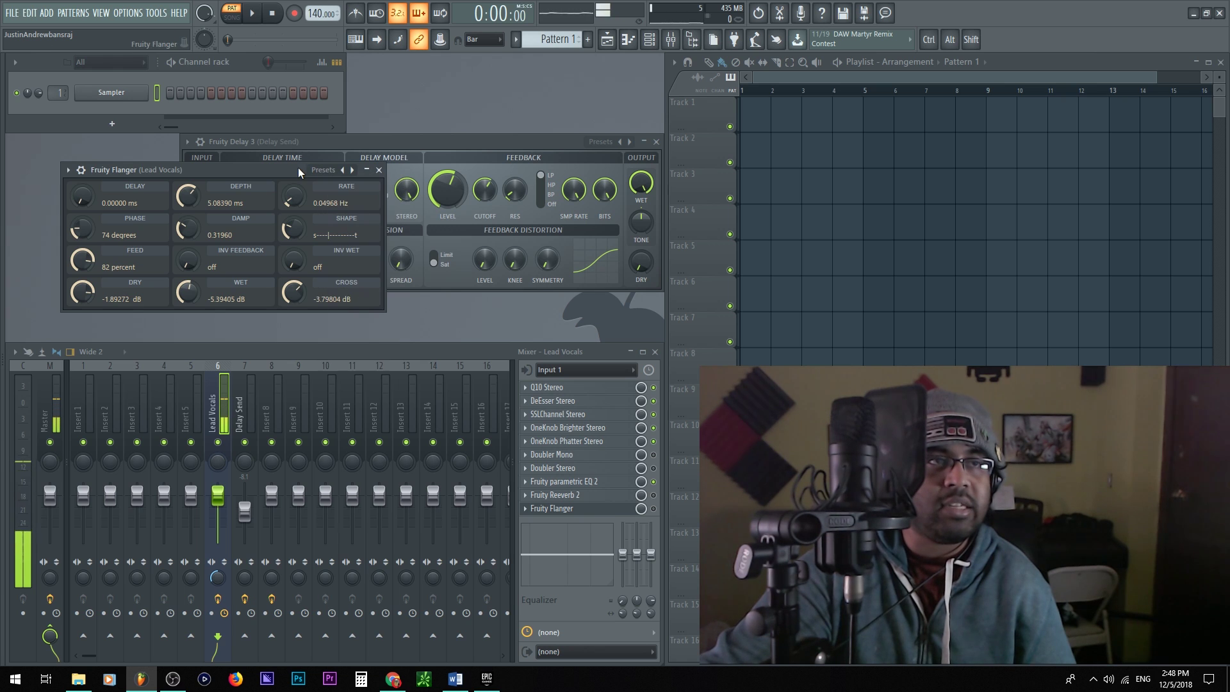
left_click(323, 170)
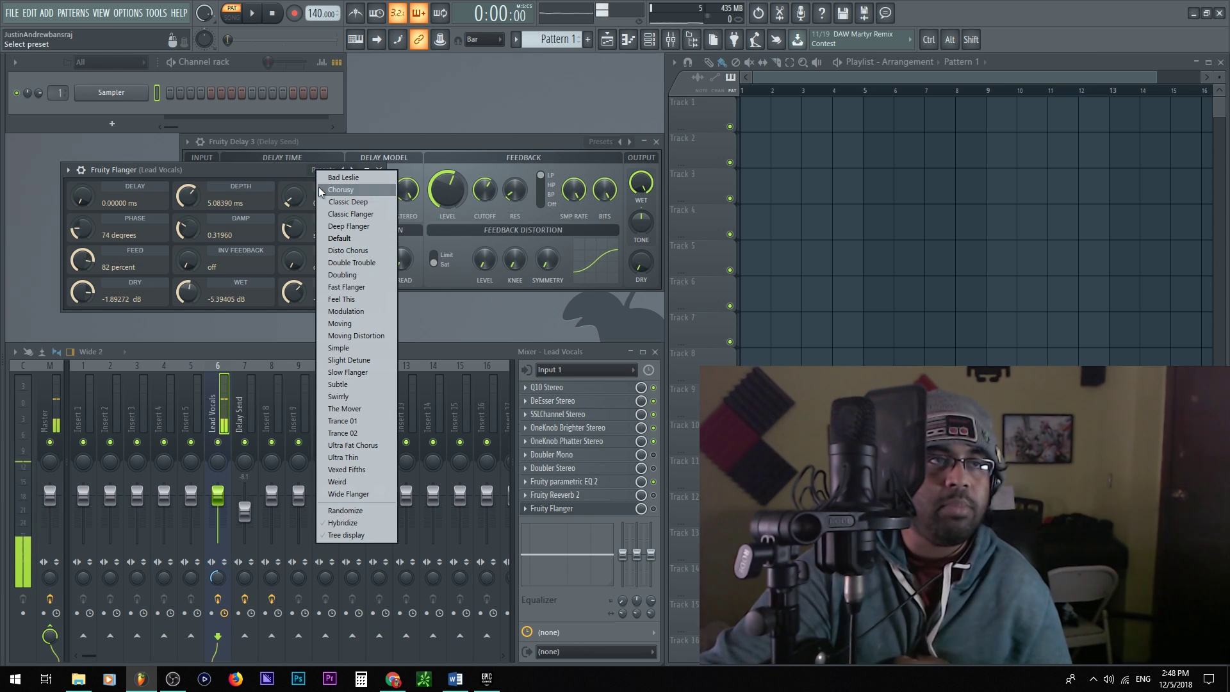
left_click(267, 175)
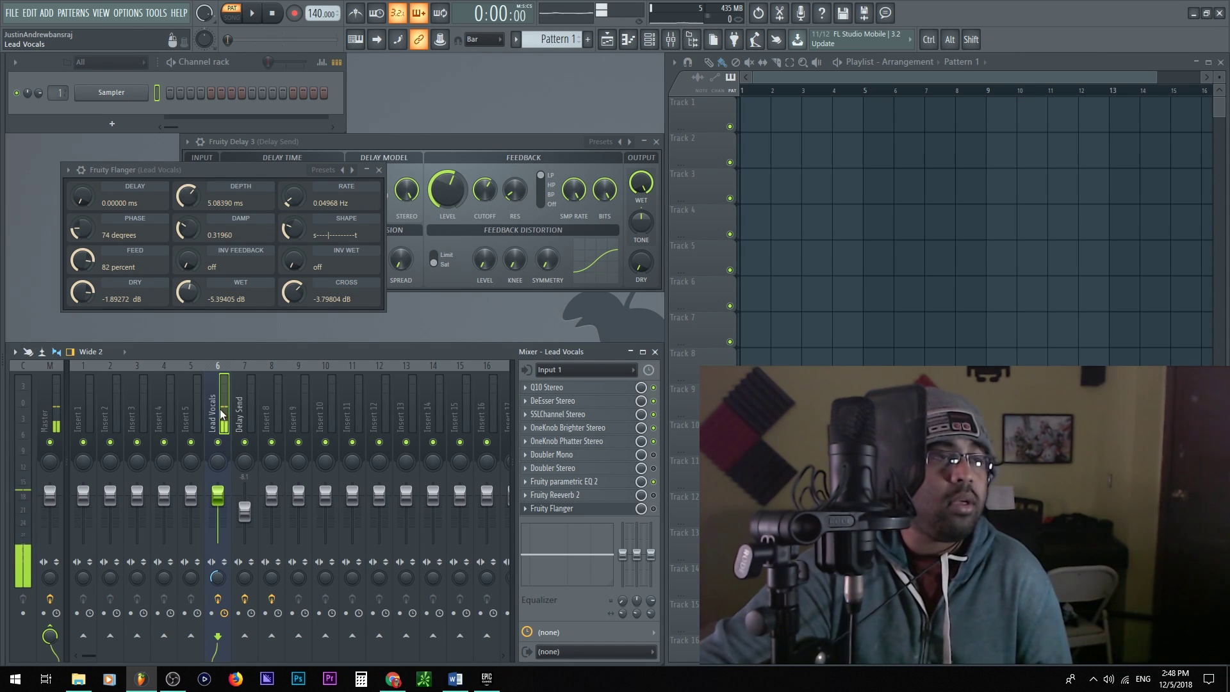
Step: Close Fruity Flanger on the Lead Vocals track and select the Insert 8 track
left_click(617, 508)
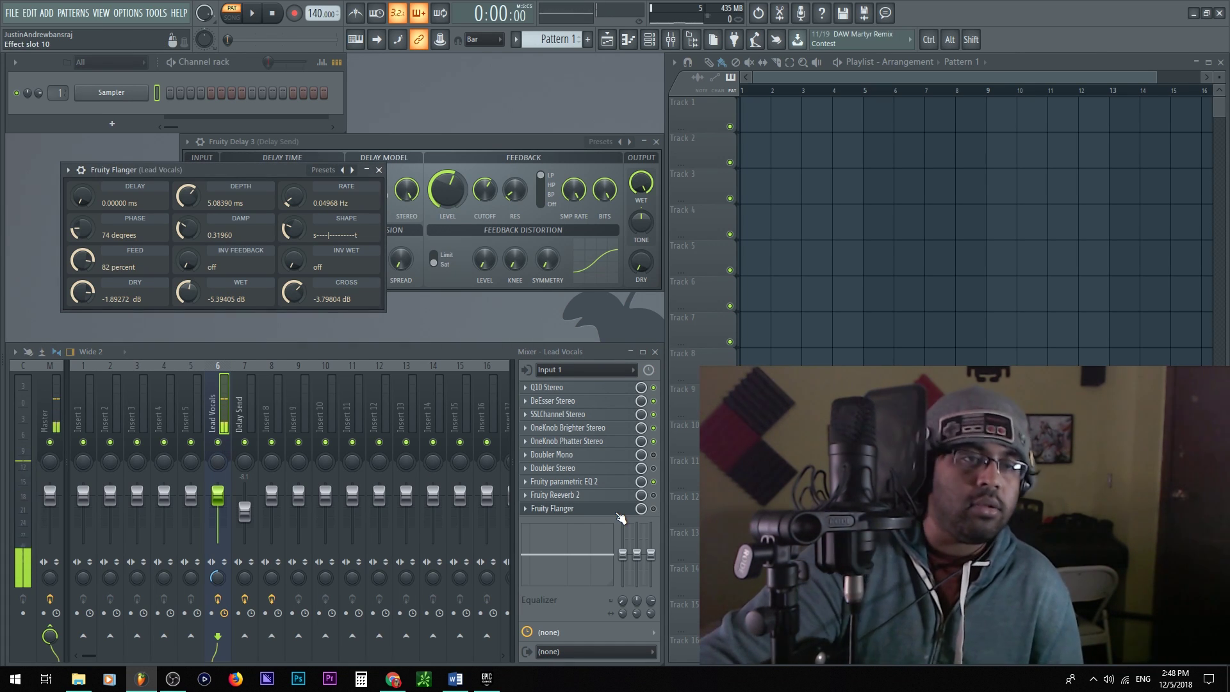
left_click(616, 509)
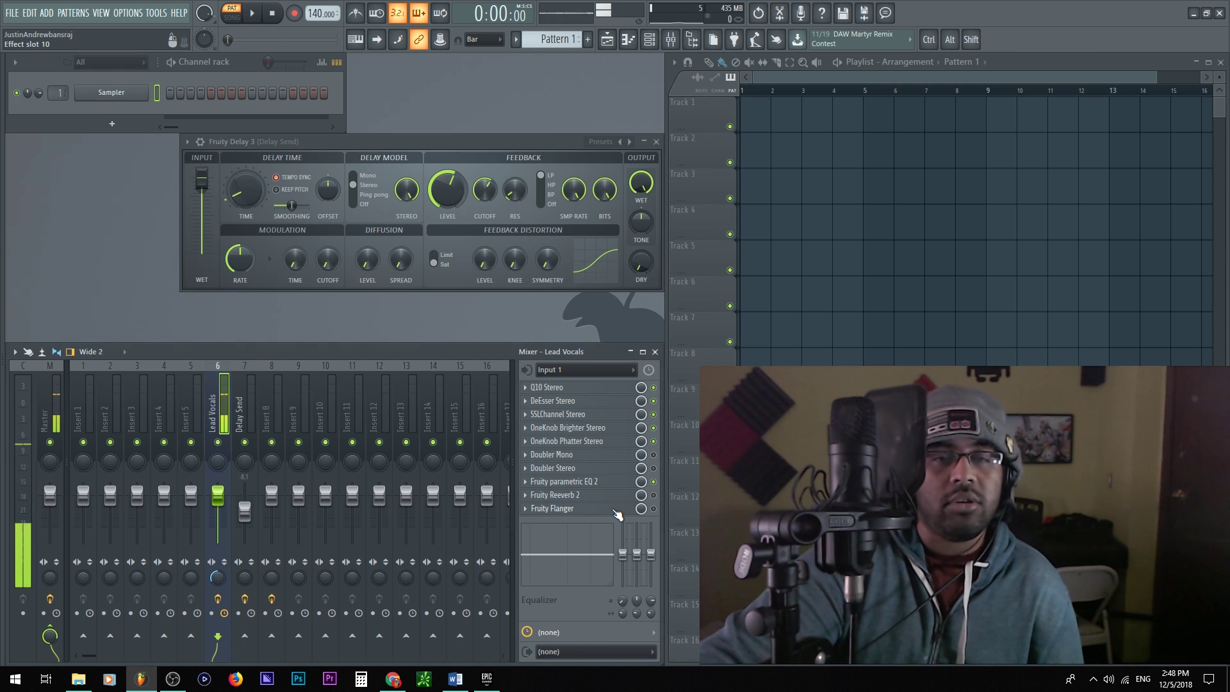
left_click(265, 413)
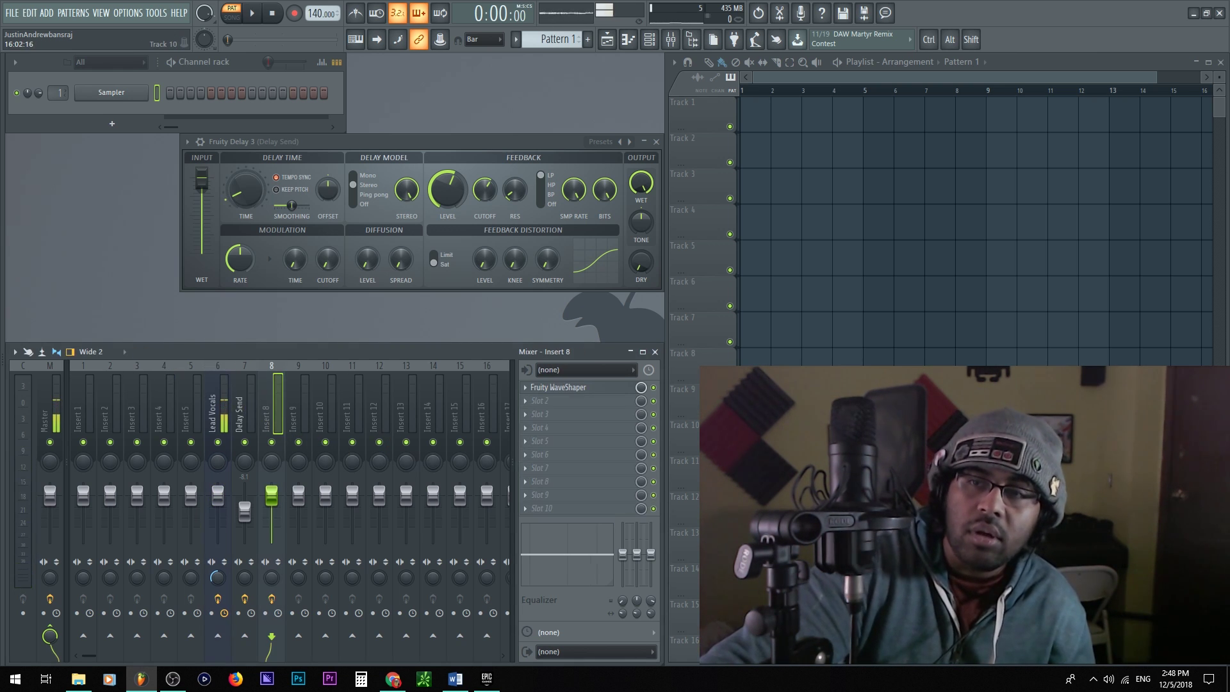
key("alt+Tab")
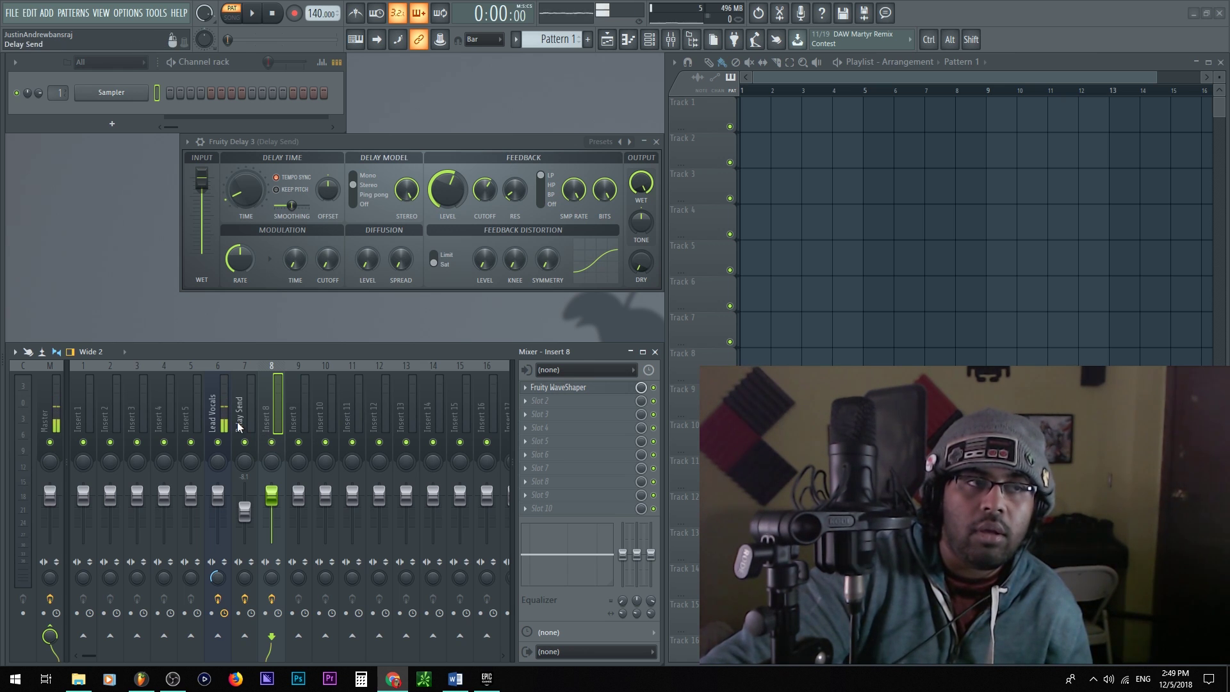
Step: Route the Lead Vocals track to the Insert 8 track only
left_click(219, 407)
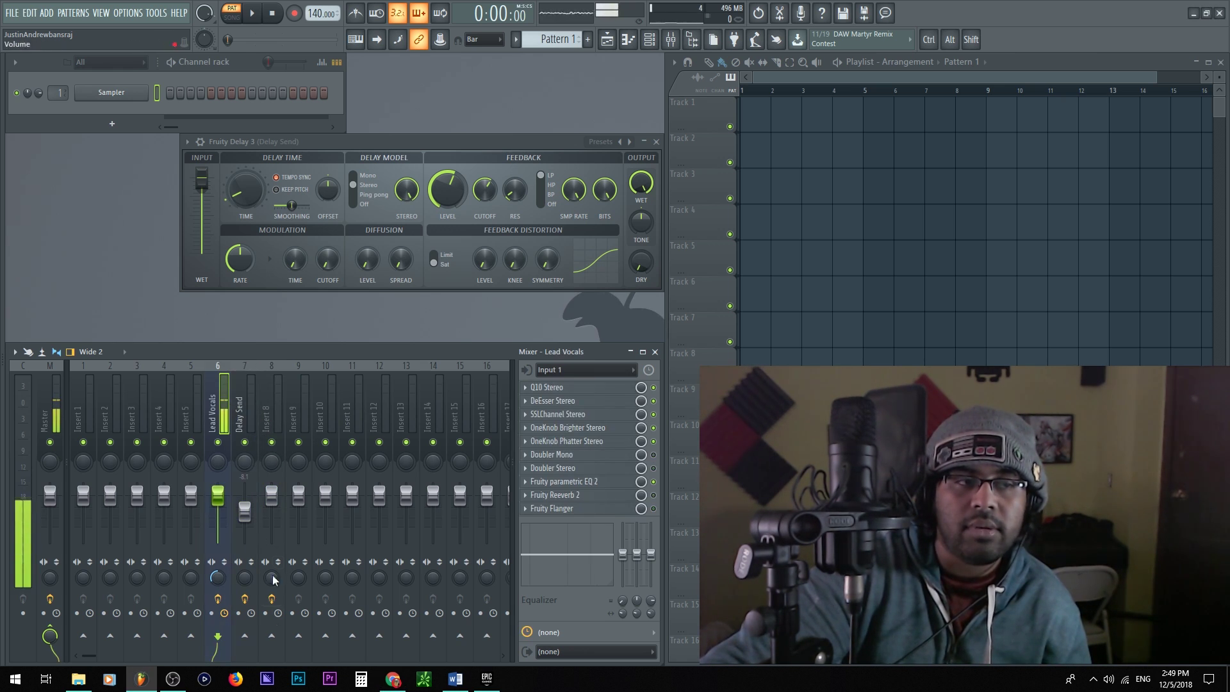
right_click(272, 636)
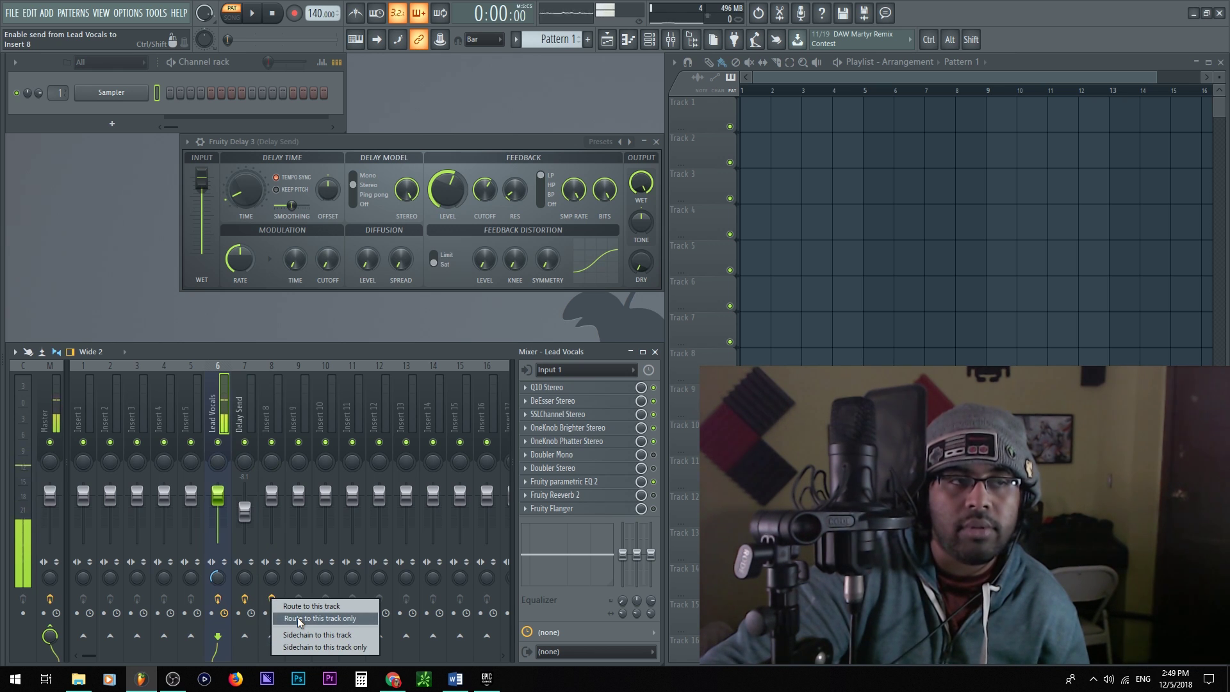
left_click(298, 617)
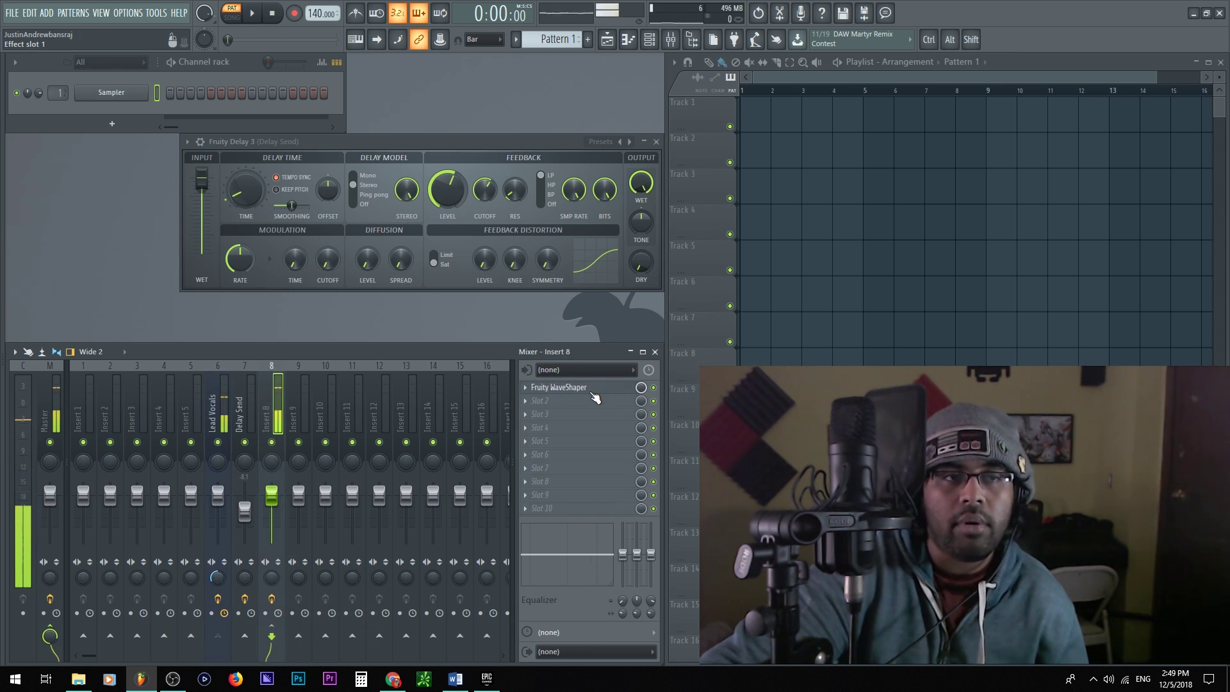
Step: Open Fruity WaveShaper on the Insert 8 track and vary its mix level, ending at about 45%
left_click(599, 388)
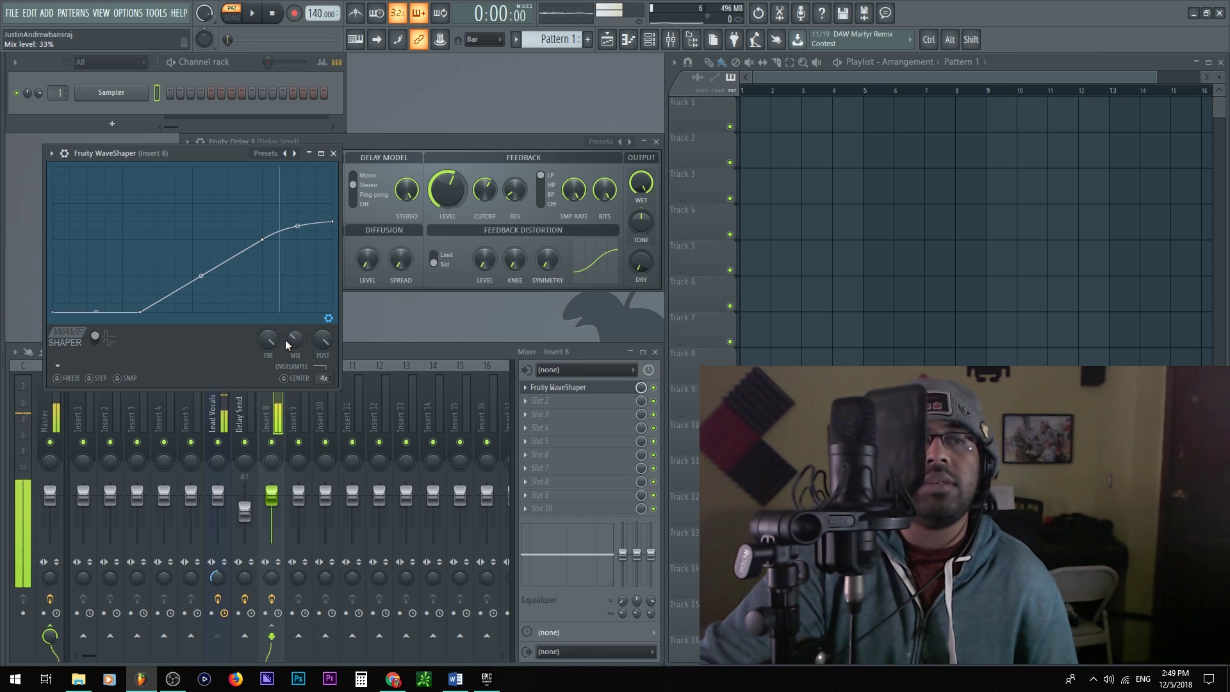
left_click_drag(285, 340, 285, 384)
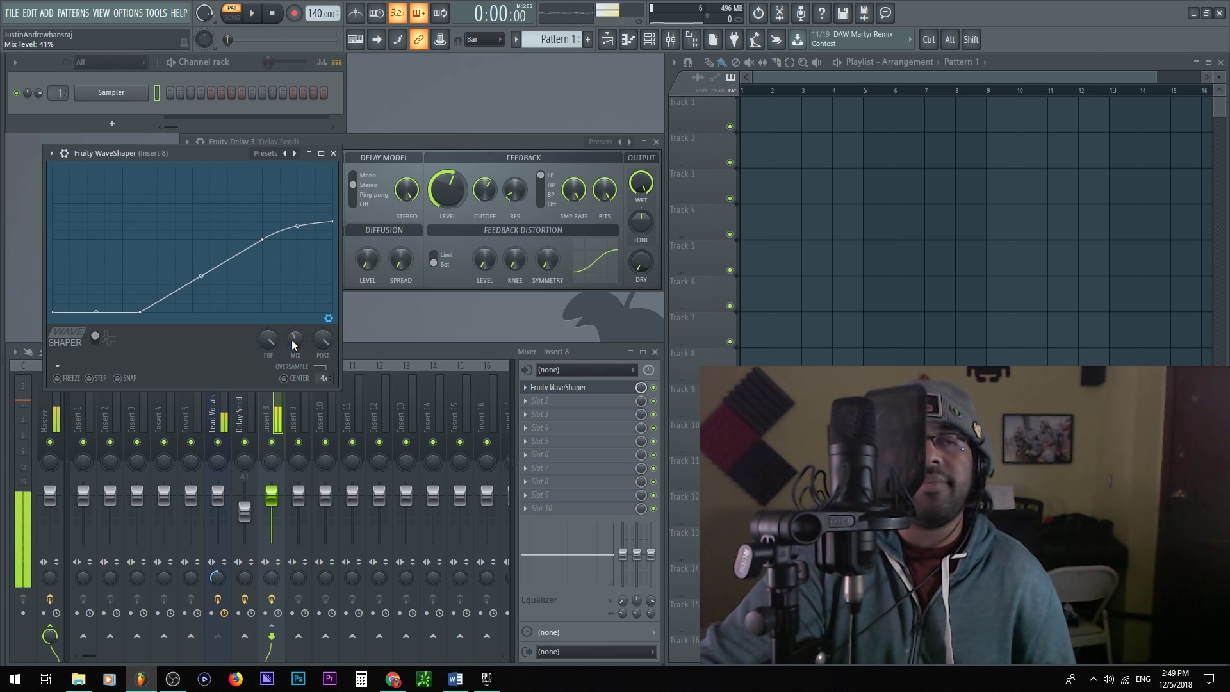
left_click_drag(293, 342, 293, 347)
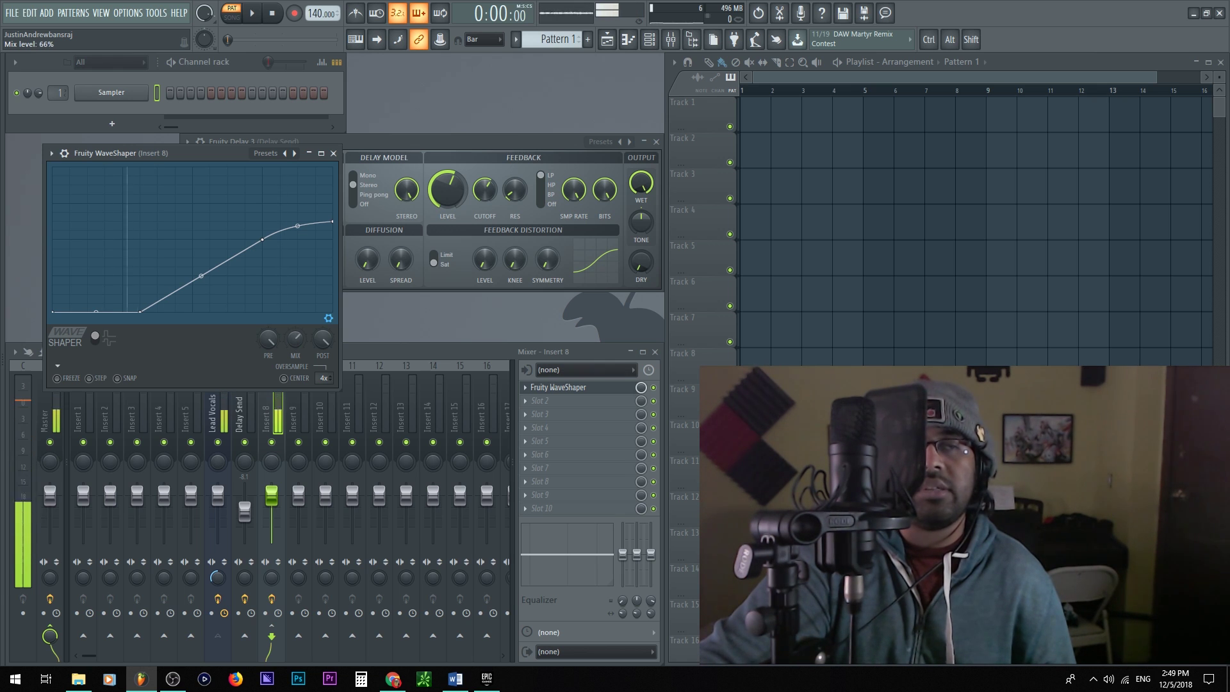
left_click_drag(294, 347, 295, 348)
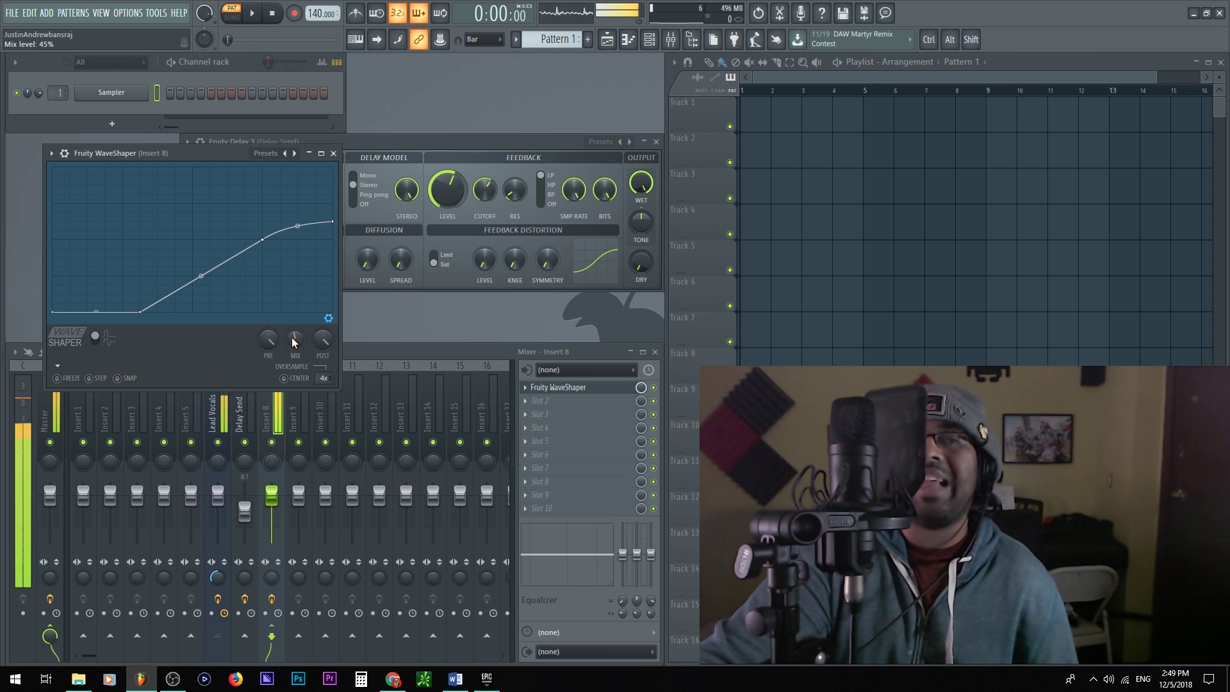
Step: Load the Crossover and saturate preset in Fruity WaveShaper, bring the mix level to about 26% and reopen the preset list
left_click(262, 151)
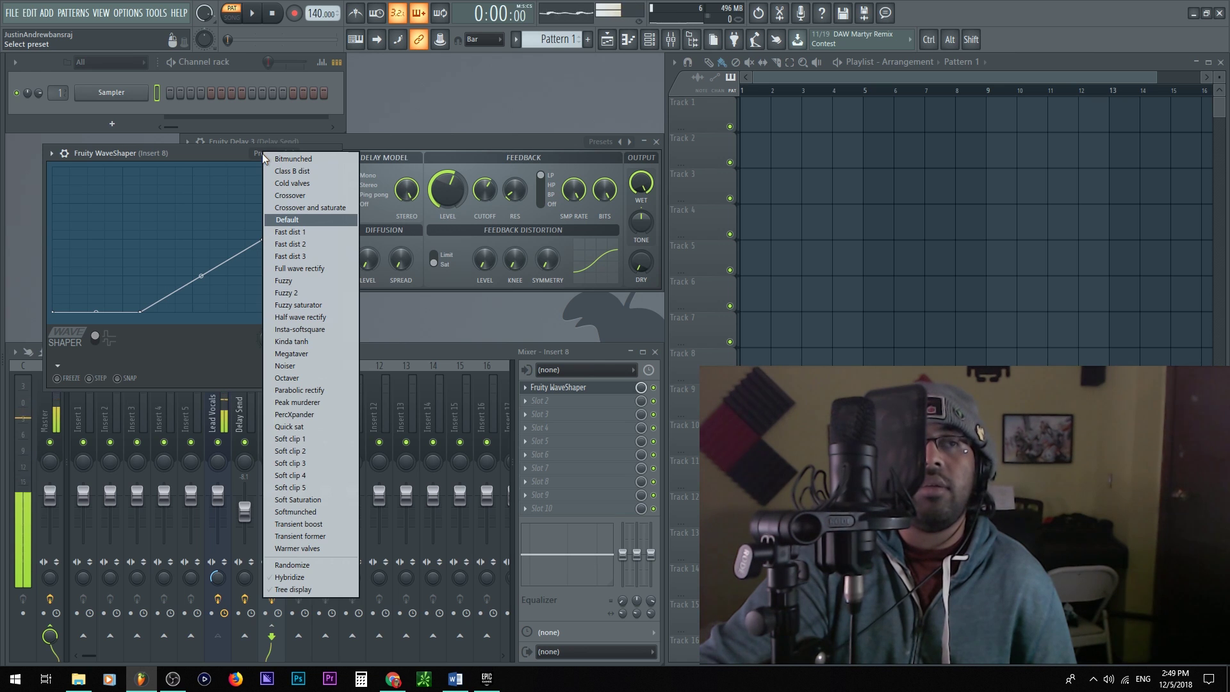
left_click(310, 209)
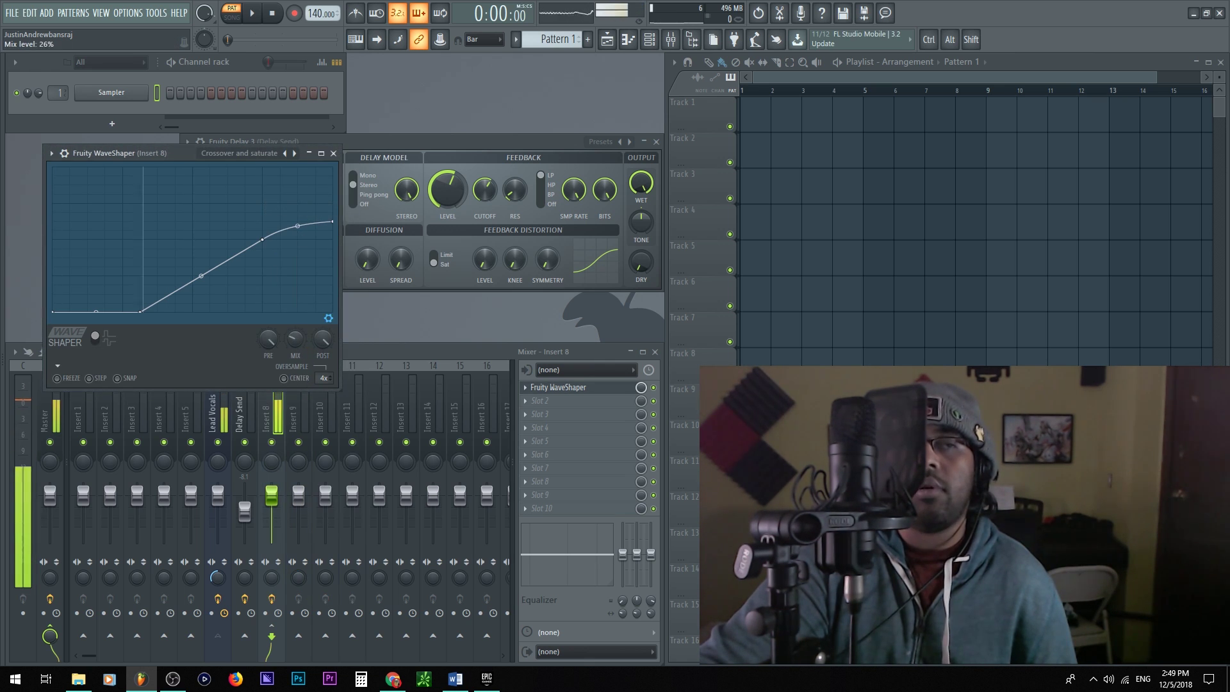
left_click(252, 157)
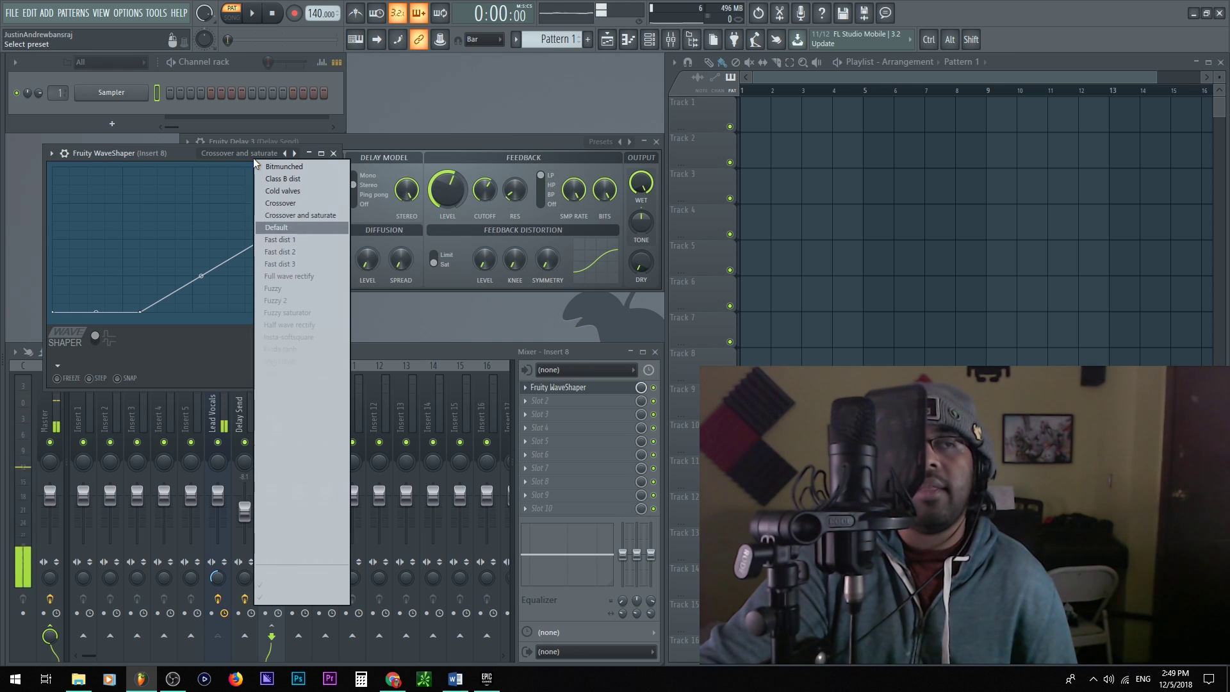